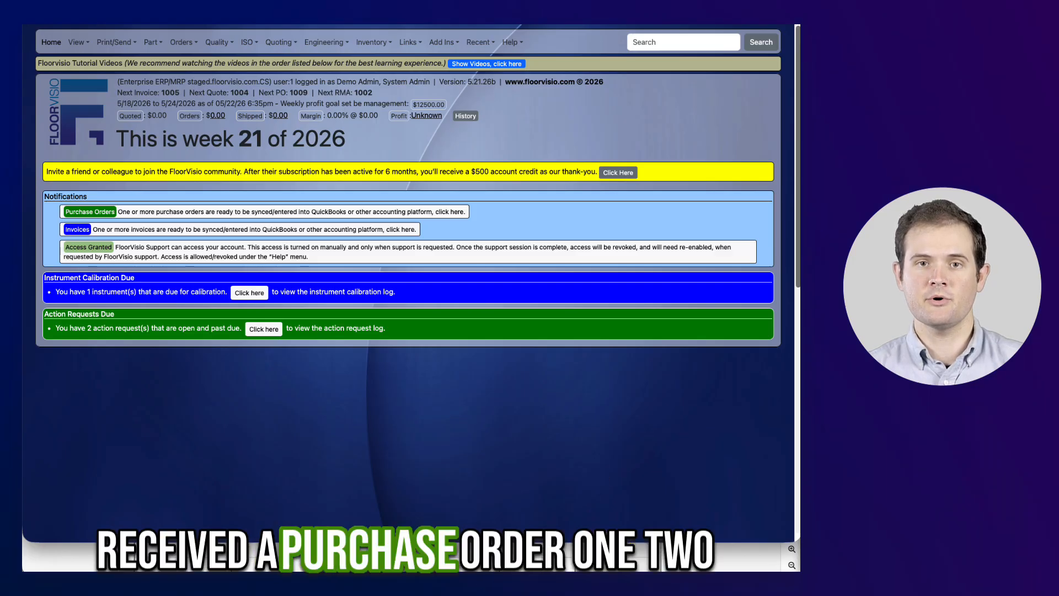
Place the purchase order PDF beside the app and search for part xyz_12.
{"action": "left_click_drag", "start_coordinate": [607, 542], "coordinate": [619, 342]}
{"action": "scroll", "coordinate": [621, 364], "scroll_direction": "up", "scroll_amount": 4}
{"action": "scroll", "coordinate": [199, 396], "scroll_direction": "down", "scroll_amount": 2}
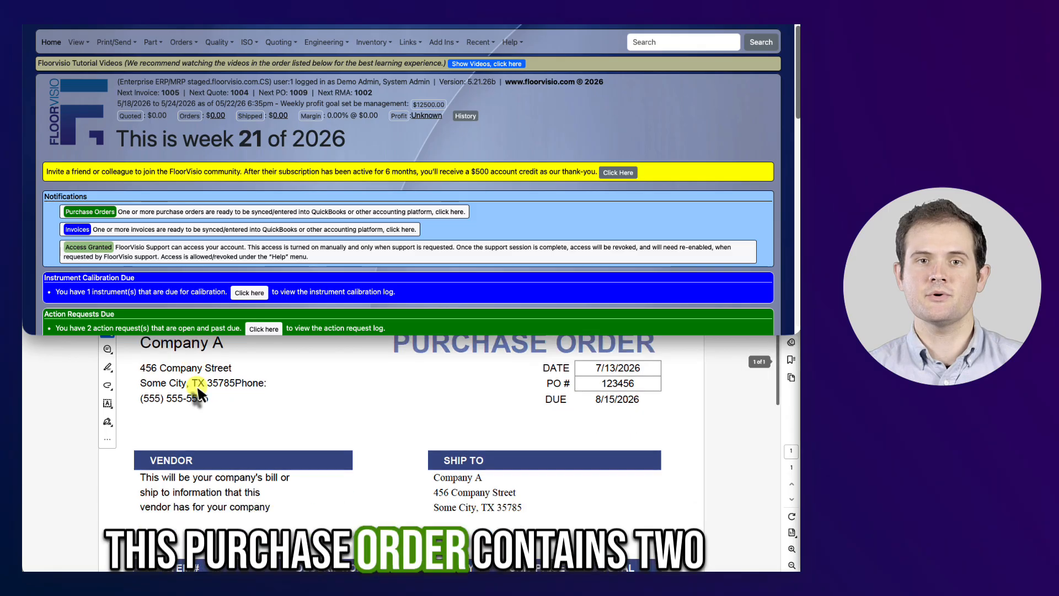
{"action": "scroll", "coordinate": [198, 394], "scroll_direction": "down", "scroll_amount": 2}
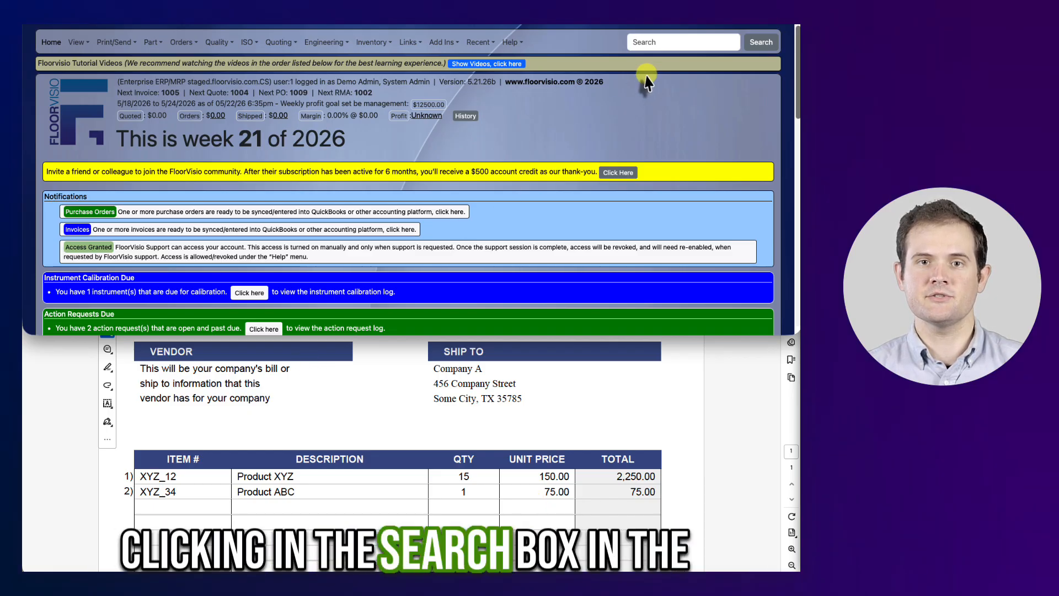
{"action": "left_click", "coordinate": [664, 39]}
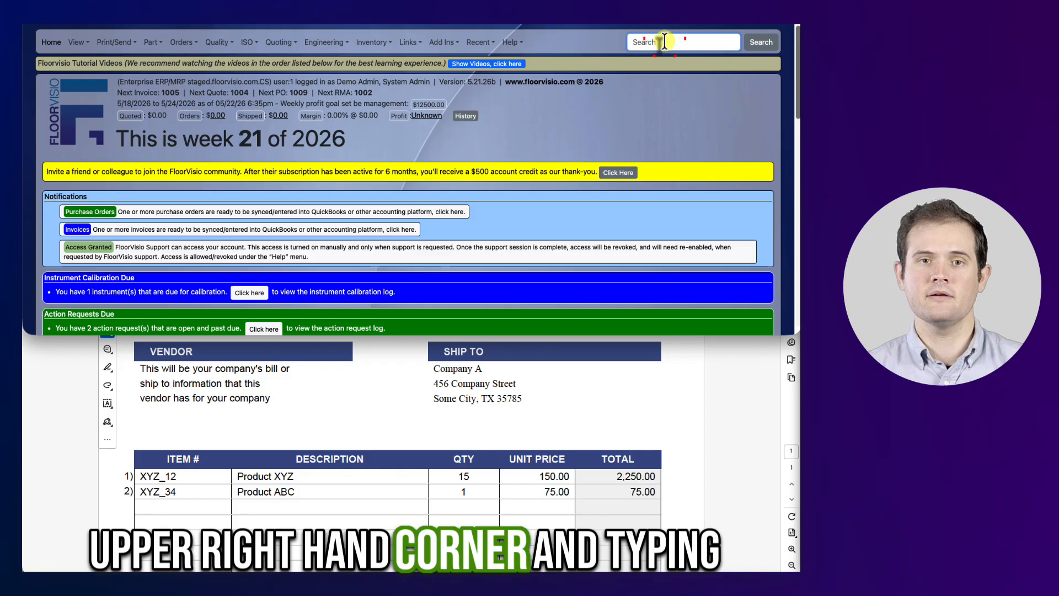
{"action": "type", "text": "xyz_12"}
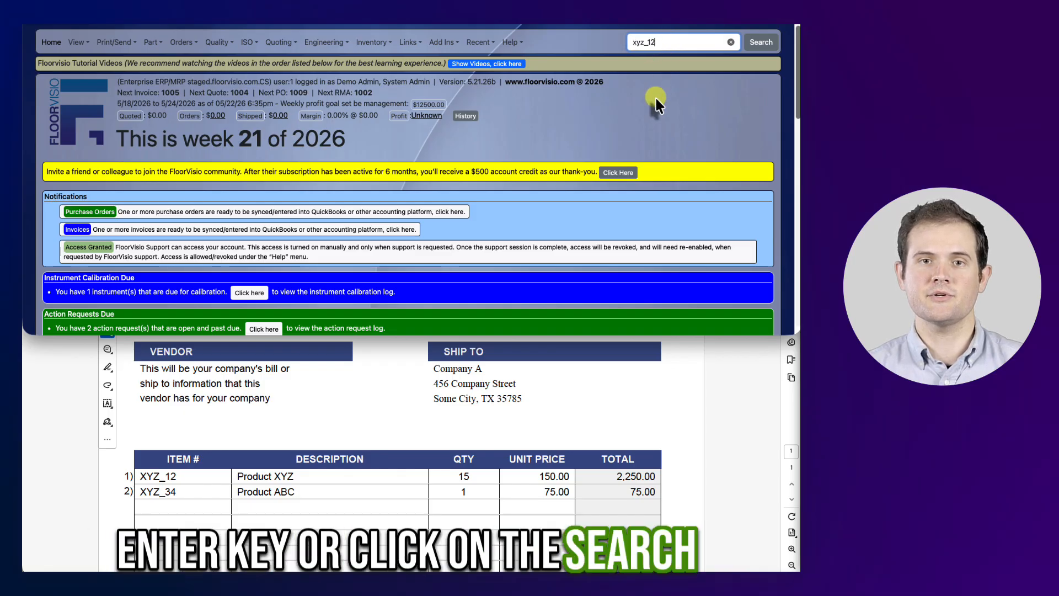
{"action": "key", "text": "Return"}
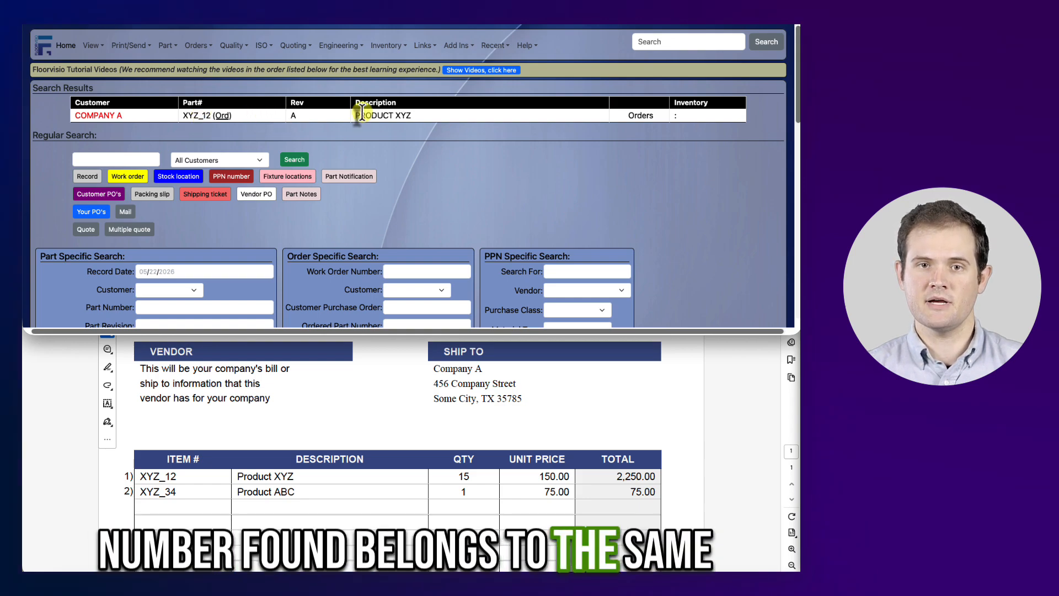
Open the XYZ_12 part for Company A from the search results and start adding a new order.
{"action": "scroll", "coordinate": [292, 373], "scroll_direction": "up", "scroll_amount": 3}
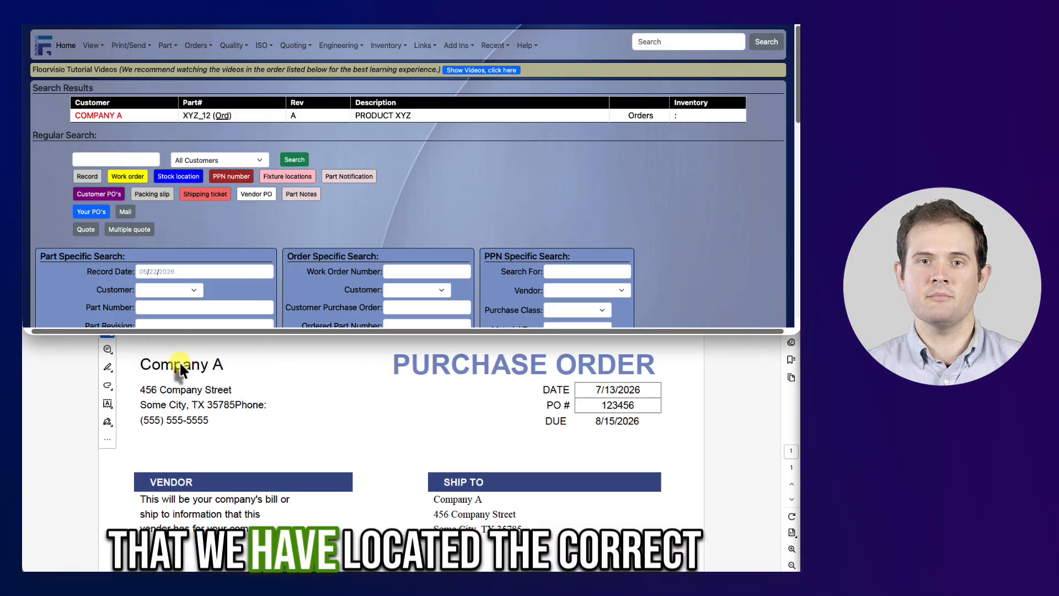
{"action": "left_click", "coordinate": [118, 118]}
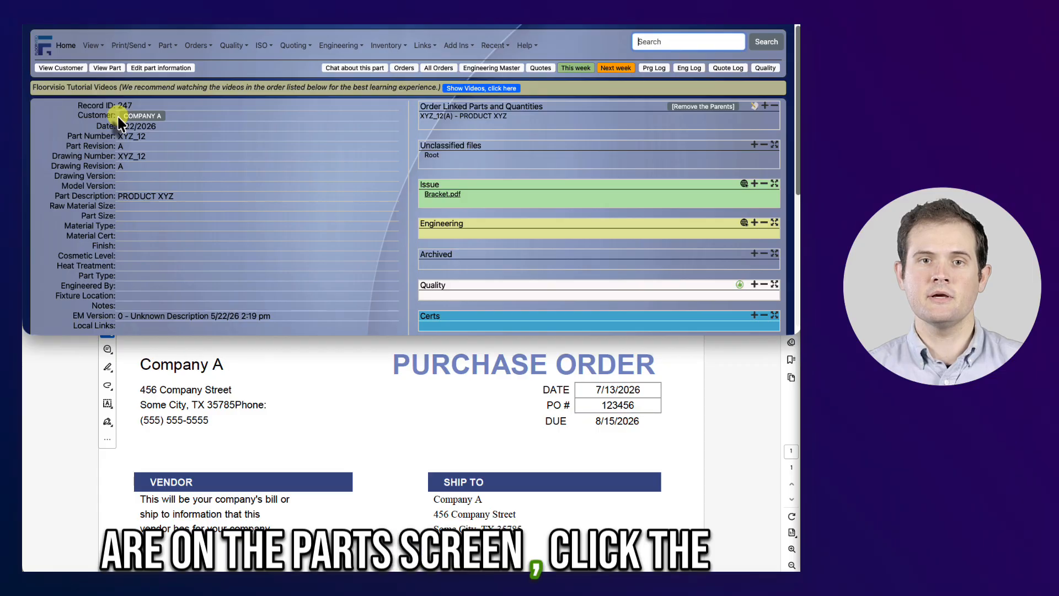
{"action": "left_click", "coordinate": [399, 69]}
{"action": "left_click", "coordinate": [541, 156]}
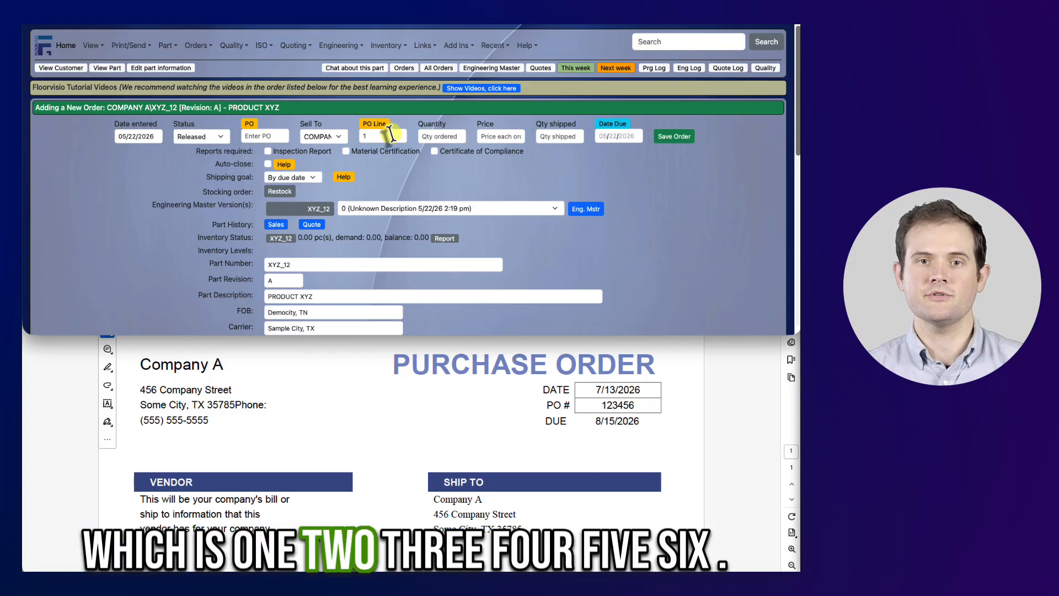
Enter PO 123456, quantity 15, price 150 and due date 08/15/2026, then save the order.
{"action": "type", "text": "123456"}
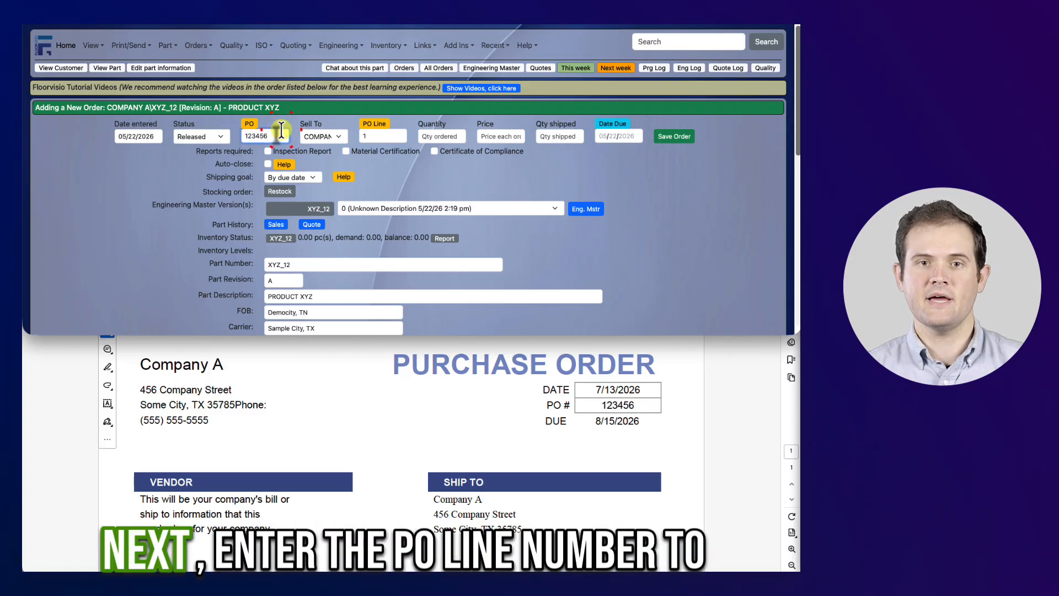
{"action": "left_click", "coordinate": [377, 135]}
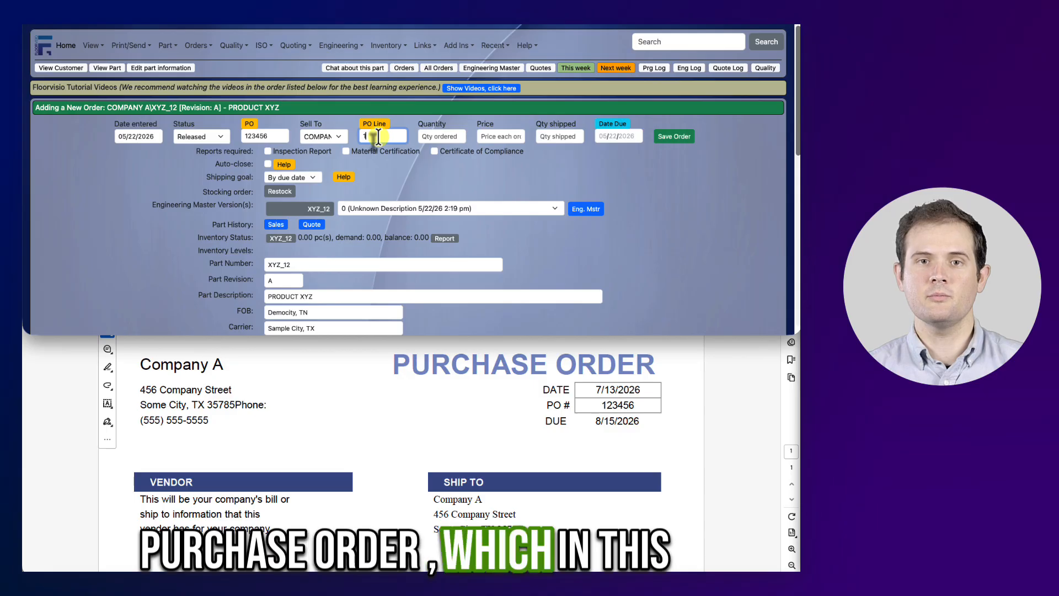
{"action": "left_click", "coordinate": [420, 136]}
{"action": "type", "text": "15"}
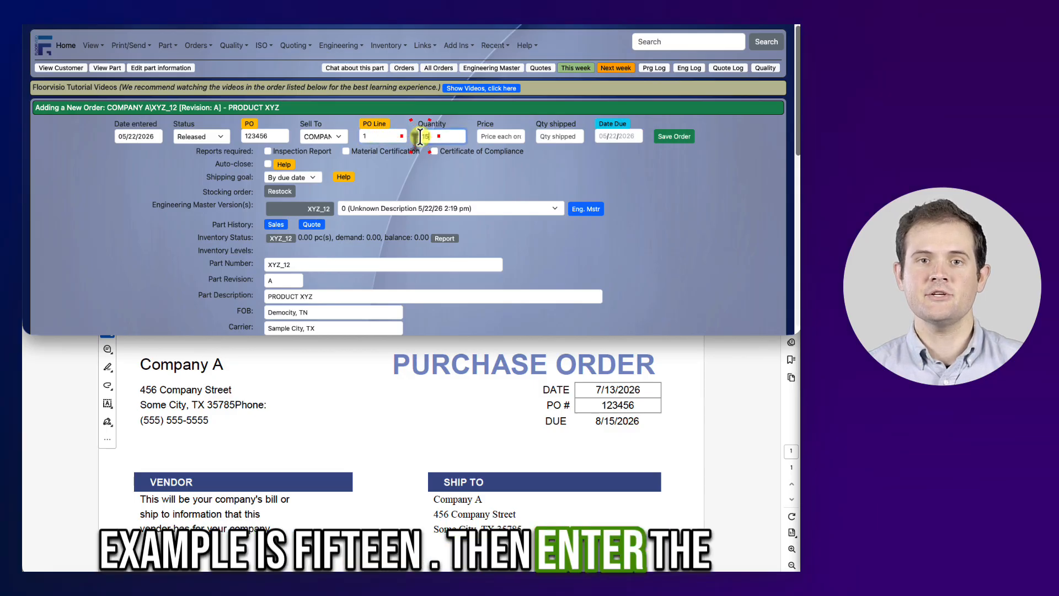
{"action": "left_click", "coordinate": [482, 135]}
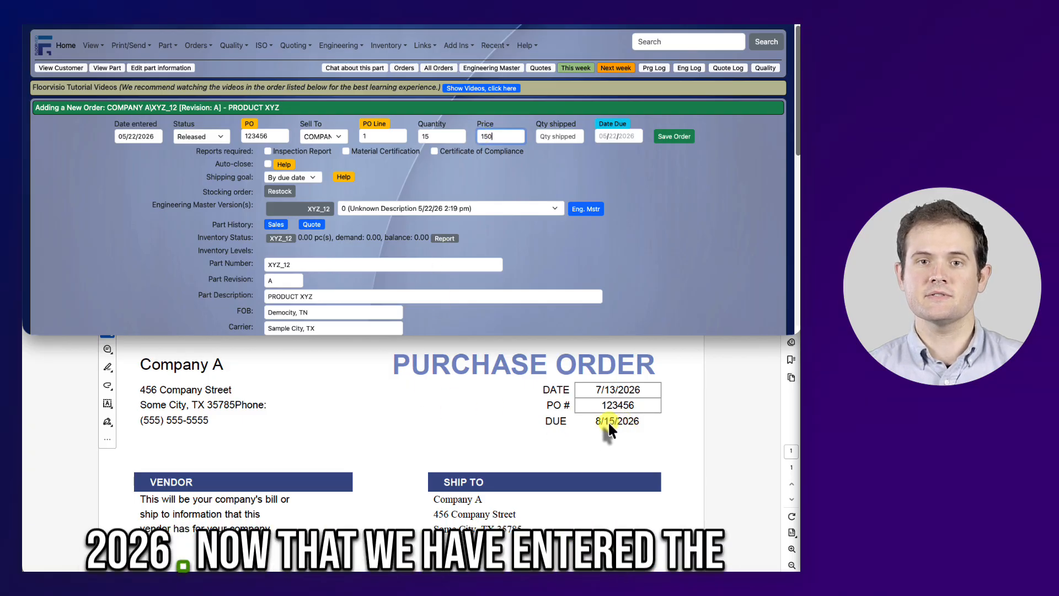
{"action": "left_click", "coordinate": [604, 134]}
{"action": "type", "text": "08152026"}
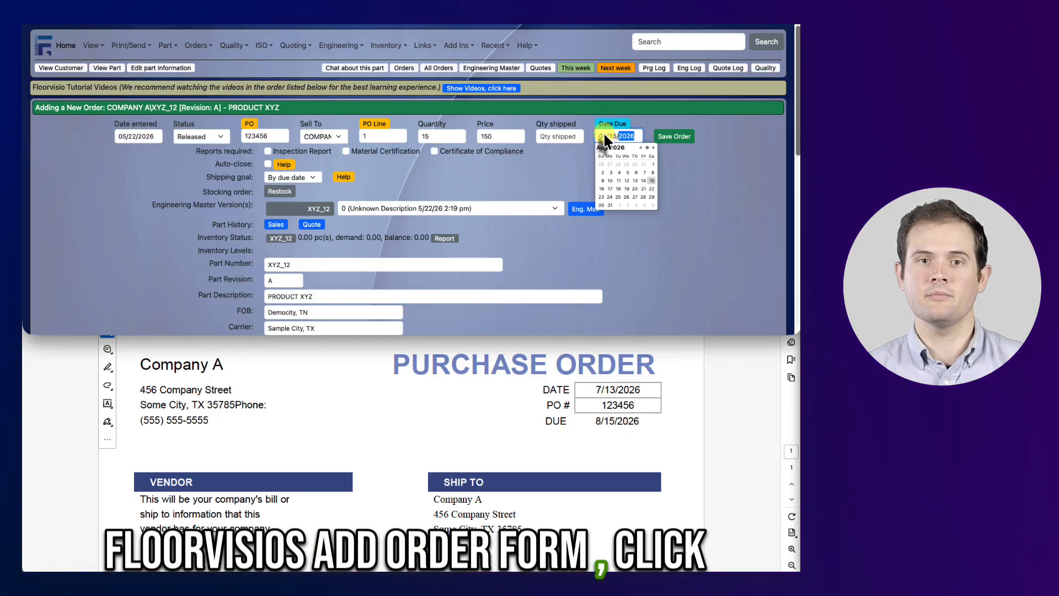
{"action": "left_click", "coordinate": [679, 137]}
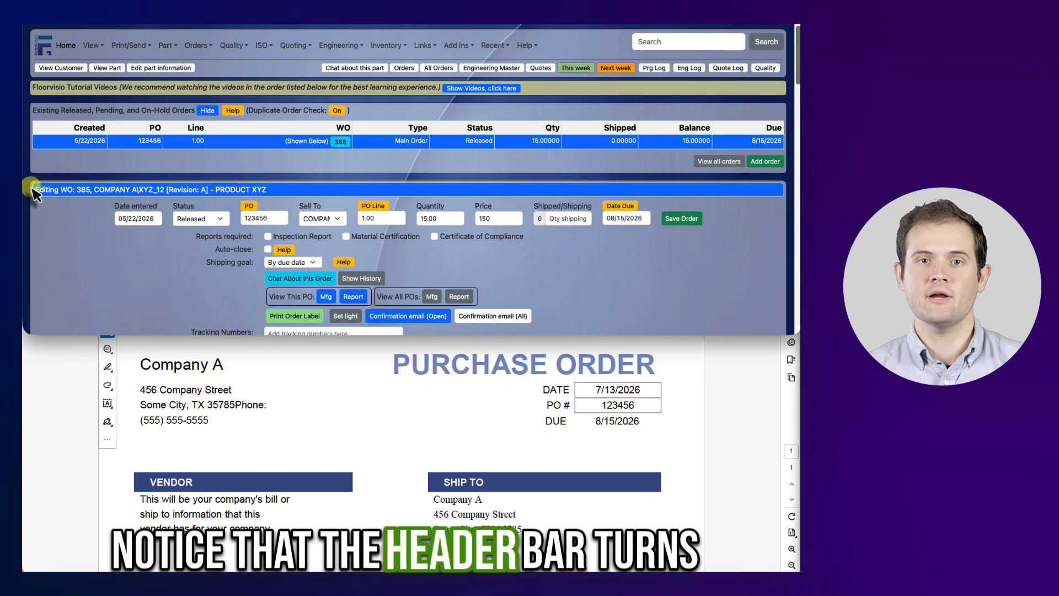
Search for part XYZ_34, open it for Company A and start adding a new order.
{"action": "left_click_drag", "start_coordinate": [35, 191], "coordinate": [146, 201]}
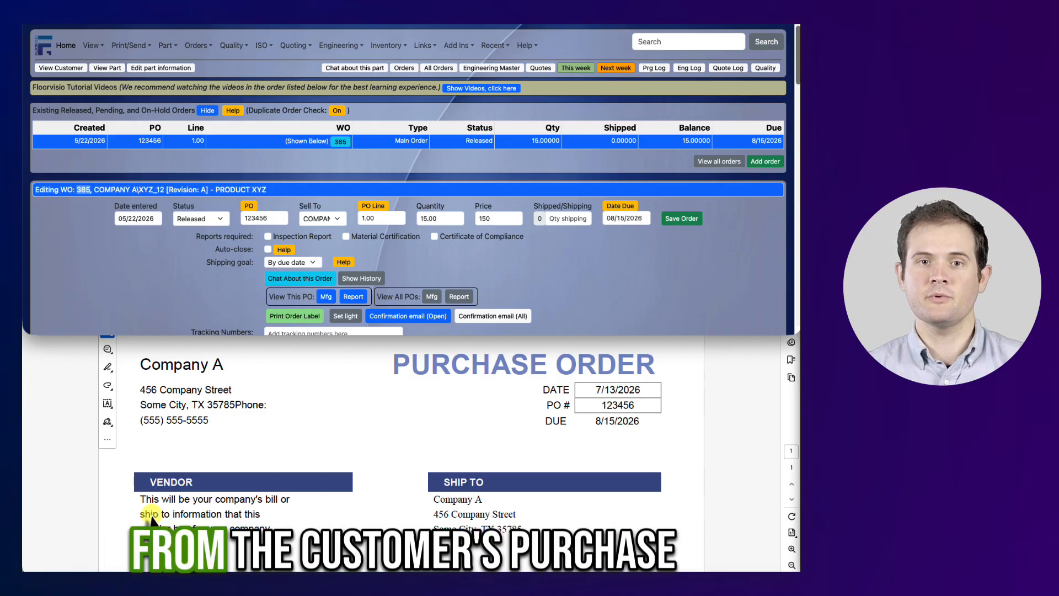
{"action": "scroll", "coordinate": [220, 473], "scroll_direction": "down", "scroll_amount": 4}
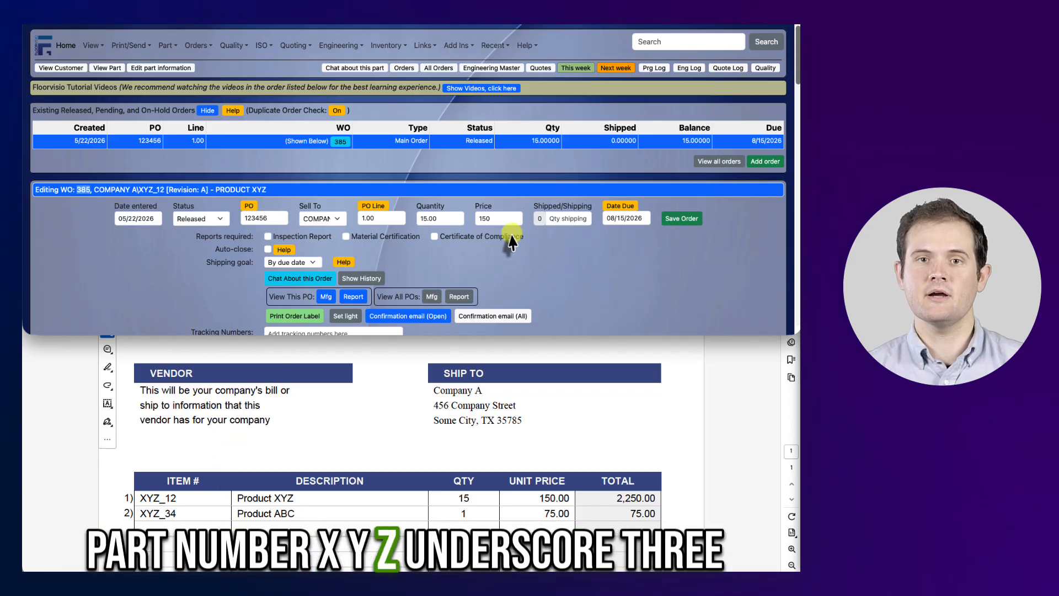
{"action": "left_click", "coordinate": [658, 48]}
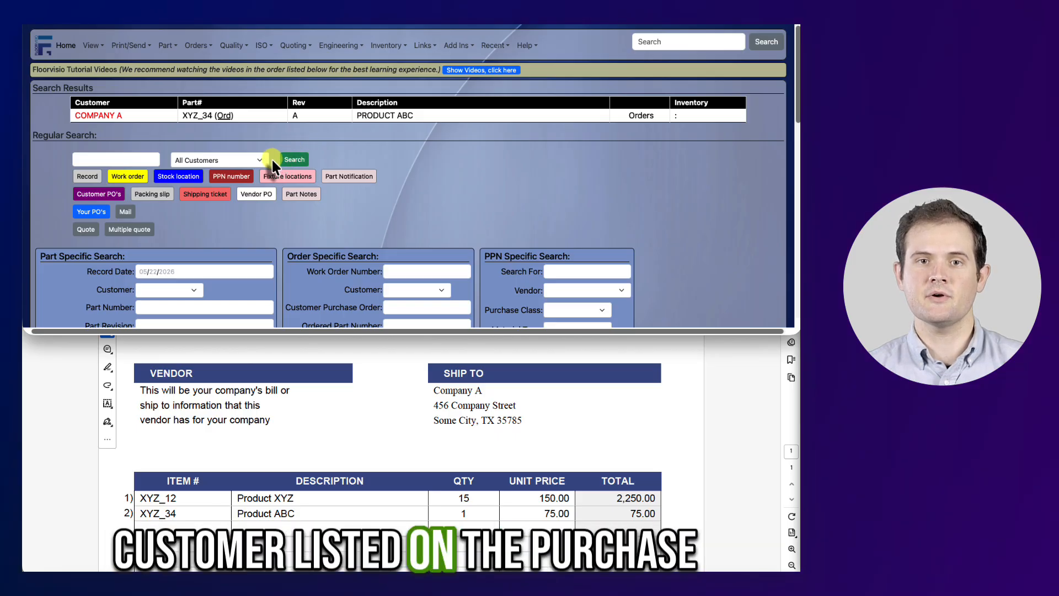
{"action": "left_click", "coordinate": [96, 117]}
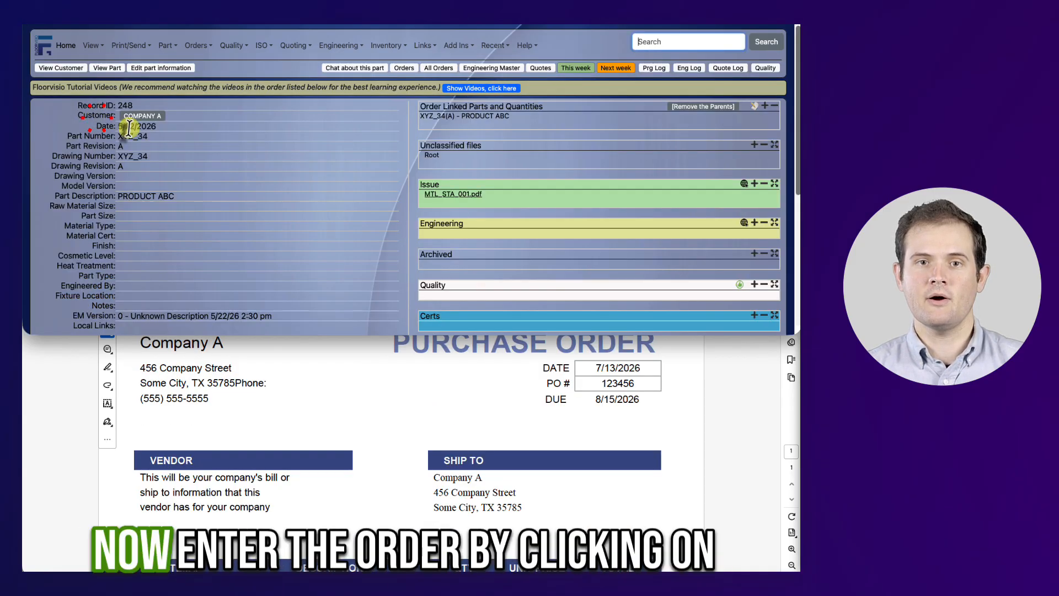
{"action": "left_click", "coordinate": [402, 68]}
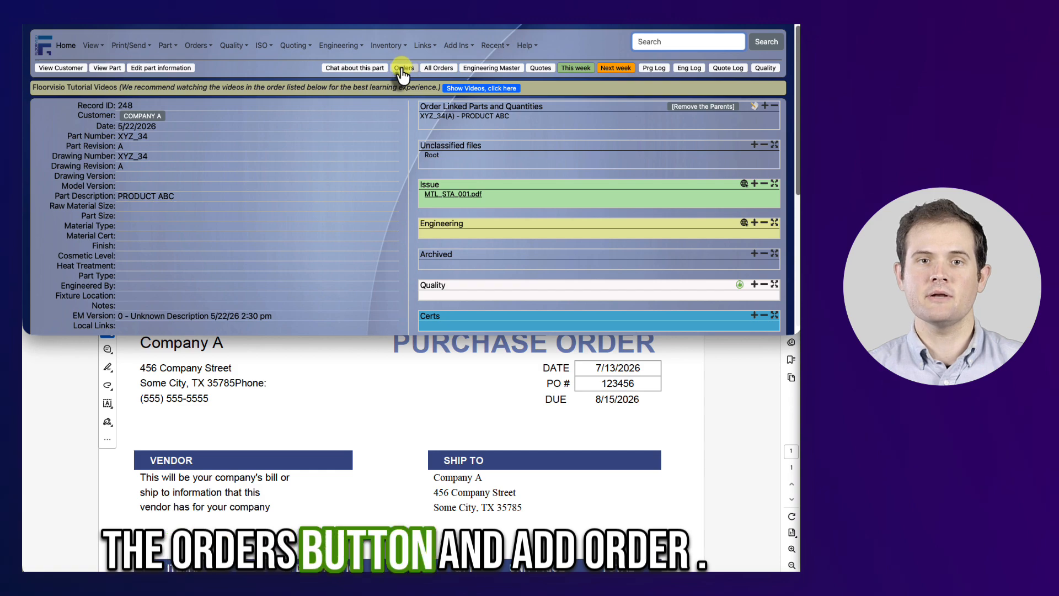
{"action": "left_click", "coordinate": [539, 154]}
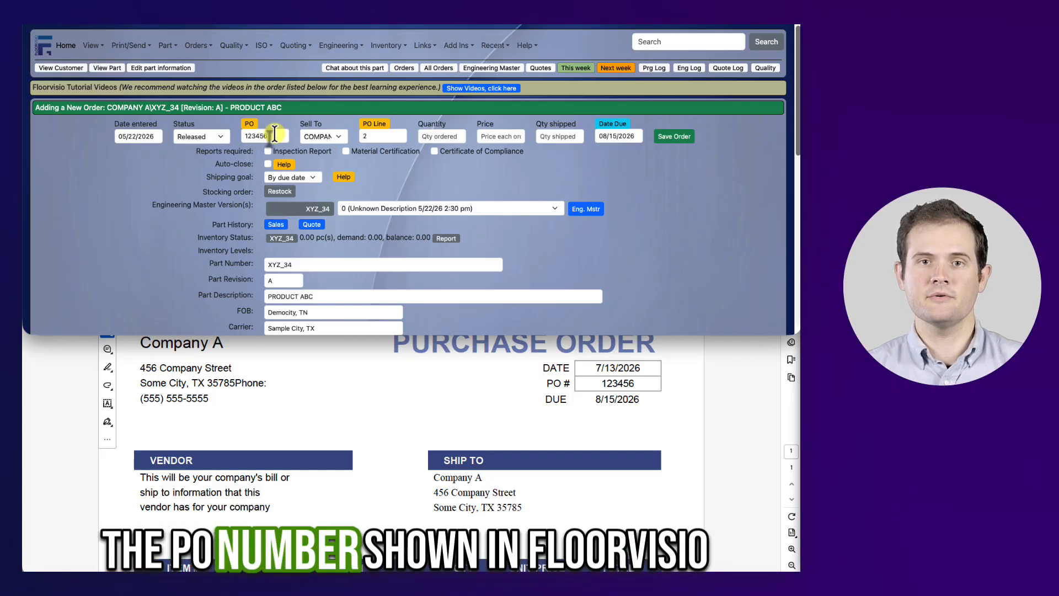
Enter quantity 1 and price 75 for PO 123456 line 2, then save the order.
{"action": "double_click", "coordinate": [256, 134]}
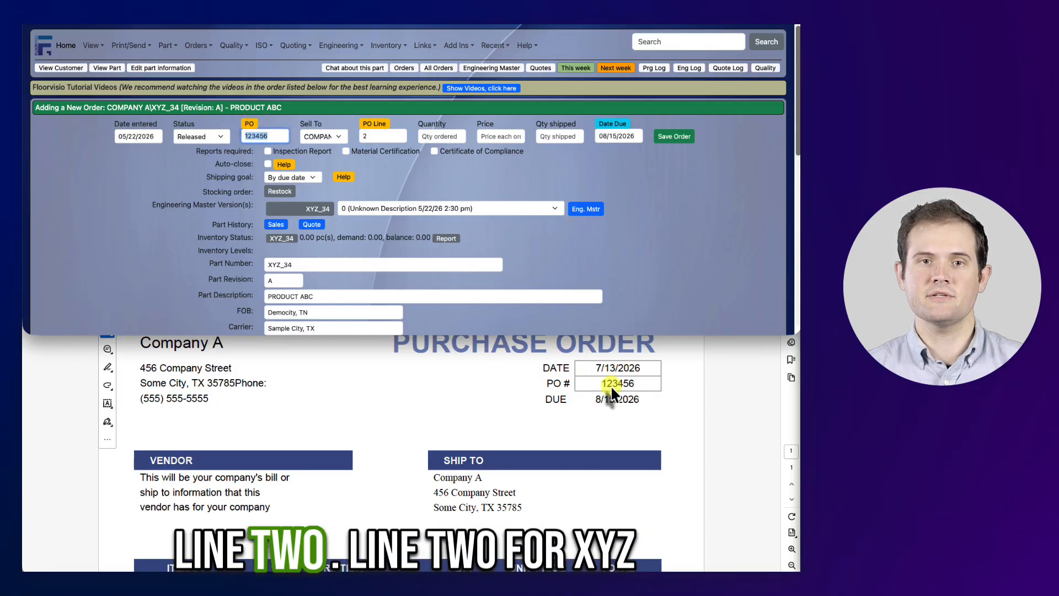
{"action": "scroll", "coordinate": [134, 494], "scroll_direction": "down", "scroll_amount": 2}
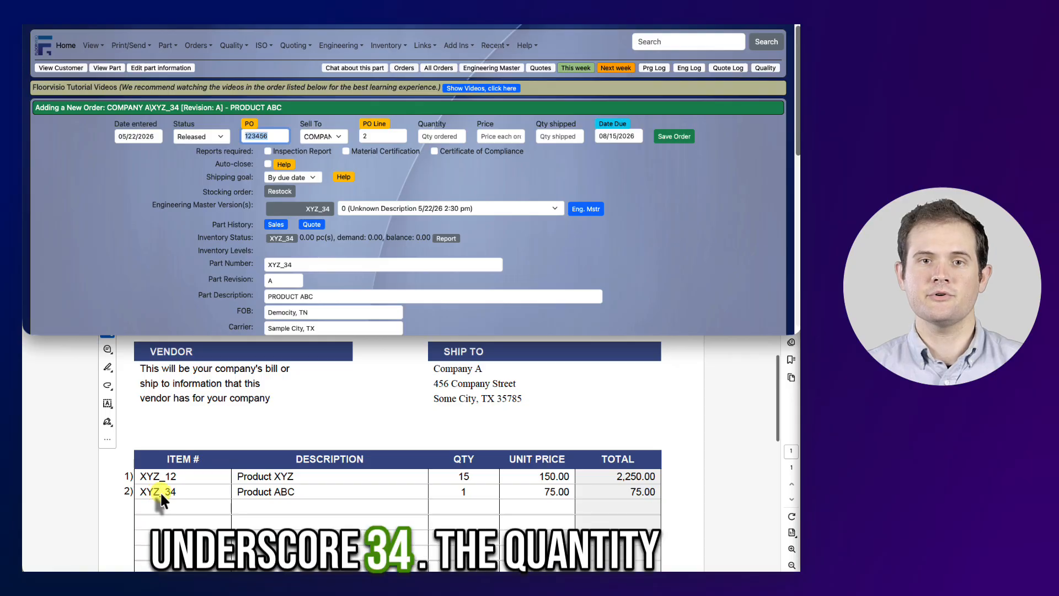
{"action": "key", "text": "Tab"}
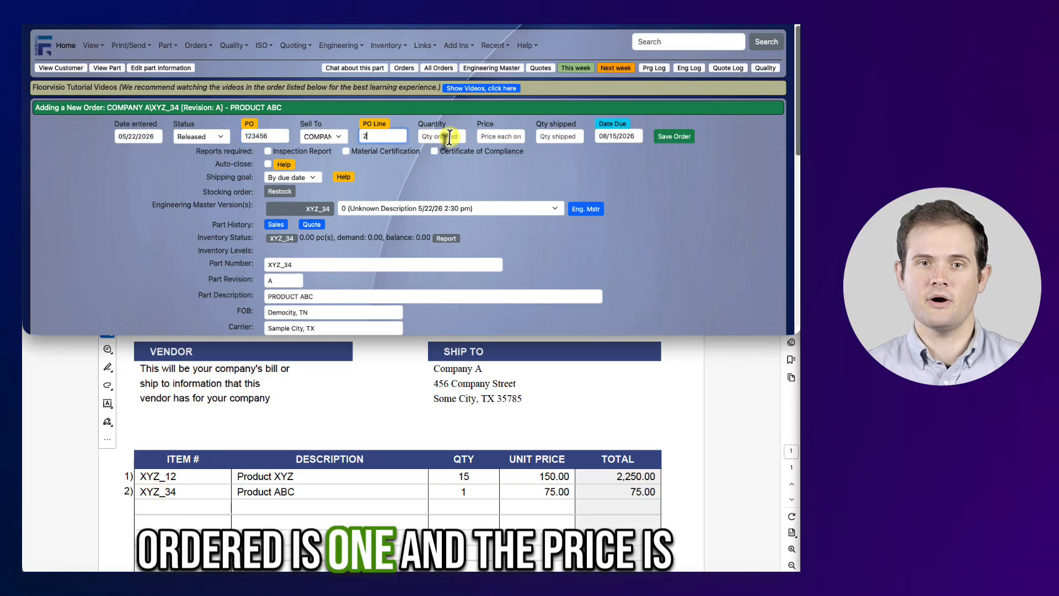
{"action": "type", "text": "1"}
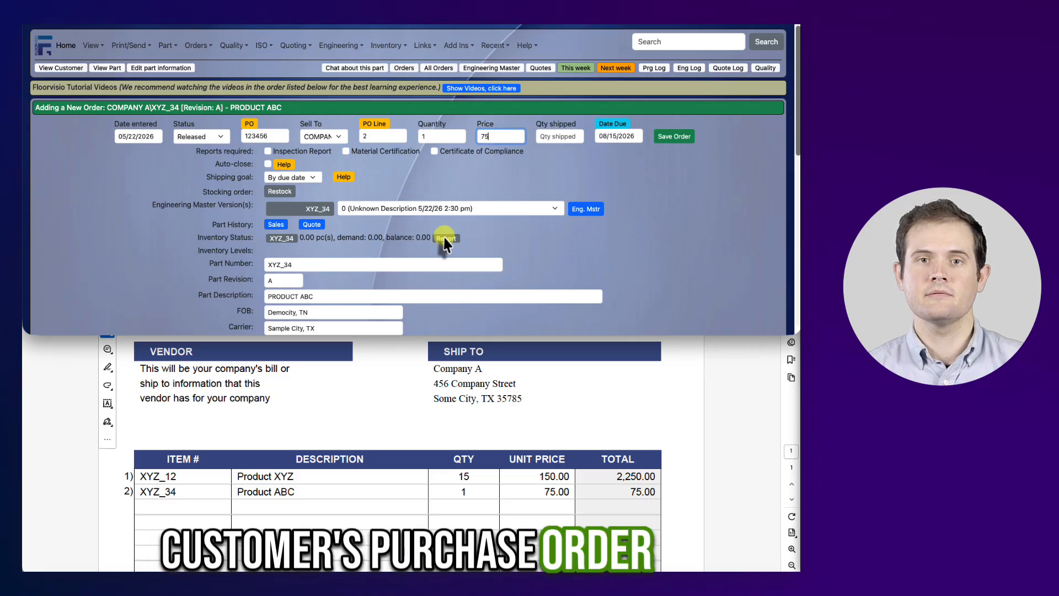
{"action": "scroll", "coordinate": [611, 393], "scroll_direction": "up", "scroll_amount": 3}
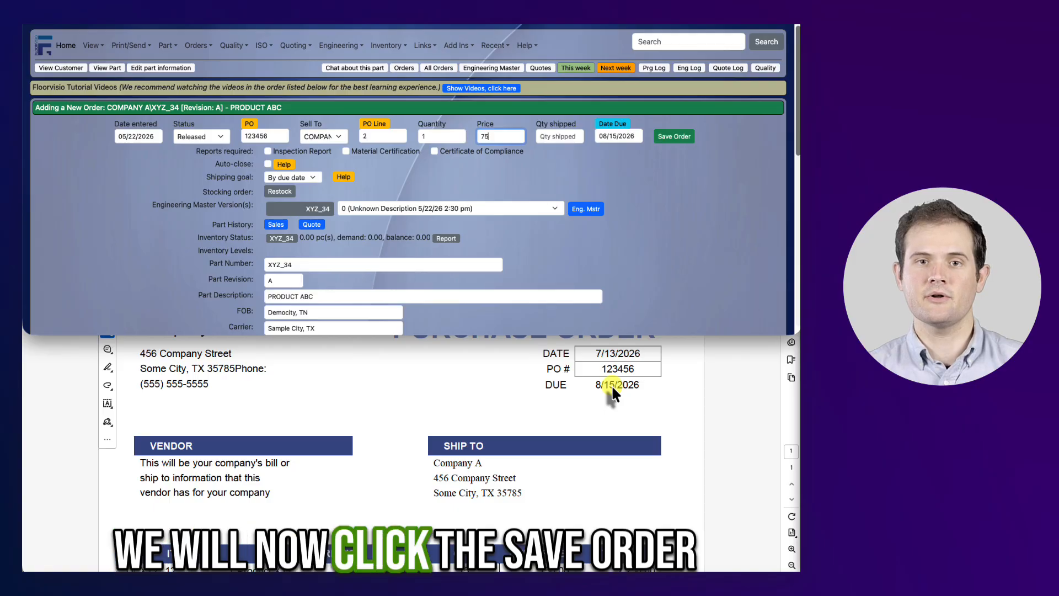
{"action": "left_click", "coordinate": [675, 137]}
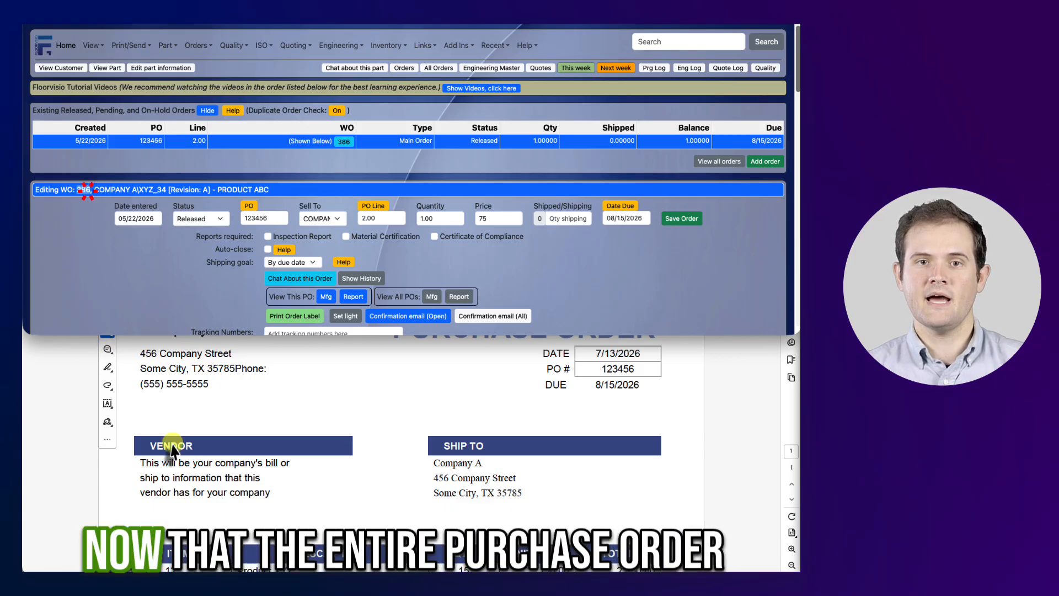
Open the order confirmation email and compare its lines and grand total against the customer's purchase order.
{"action": "scroll", "coordinate": [277, 438], "scroll_direction": "down", "scroll_amount": 5}
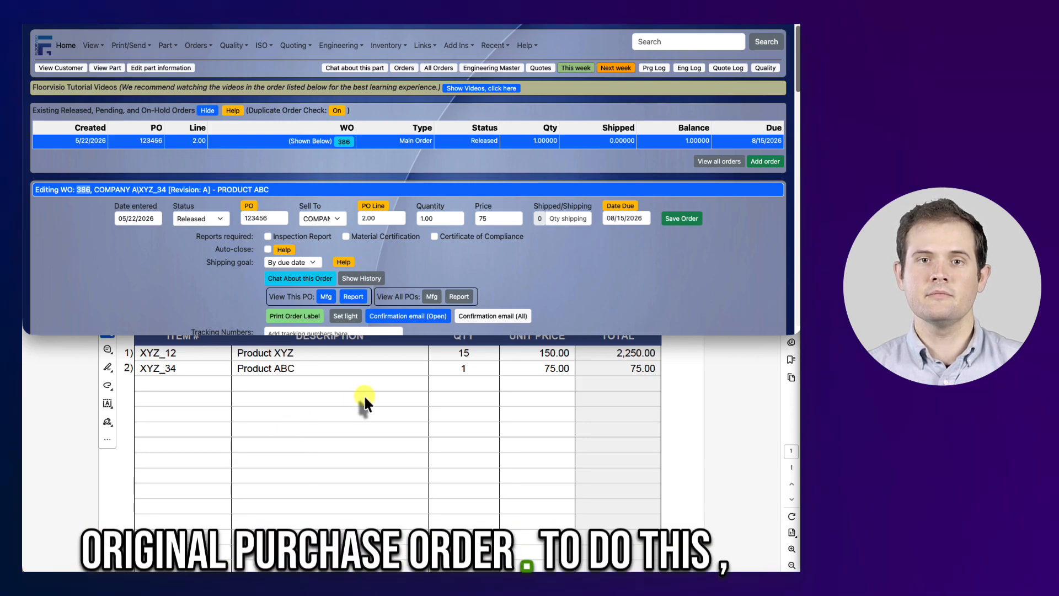
{"action": "left_click", "coordinate": [407, 324]}
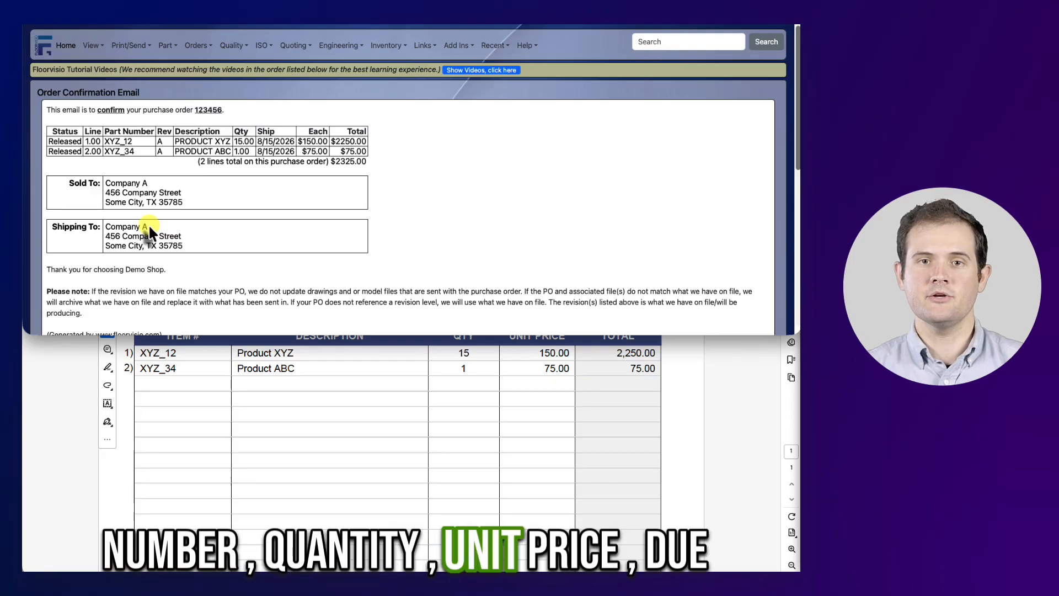
{"action": "scroll", "coordinate": [236, 138], "scroll_direction": "down", "scroll_amount": 1}
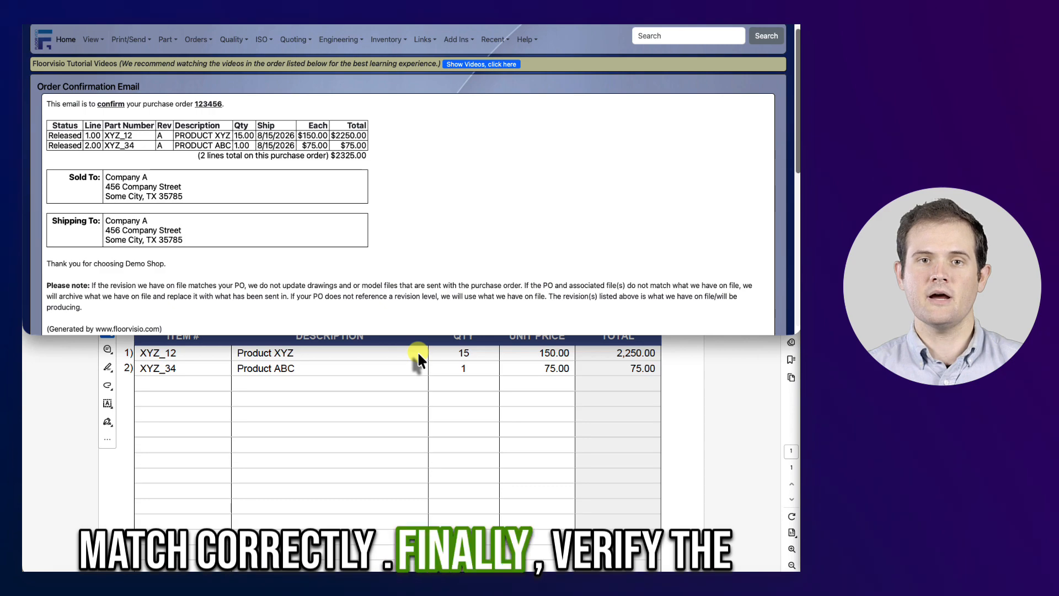
{"action": "left_click_drag", "start_coordinate": [336, 157], "coordinate": [350, 158]}
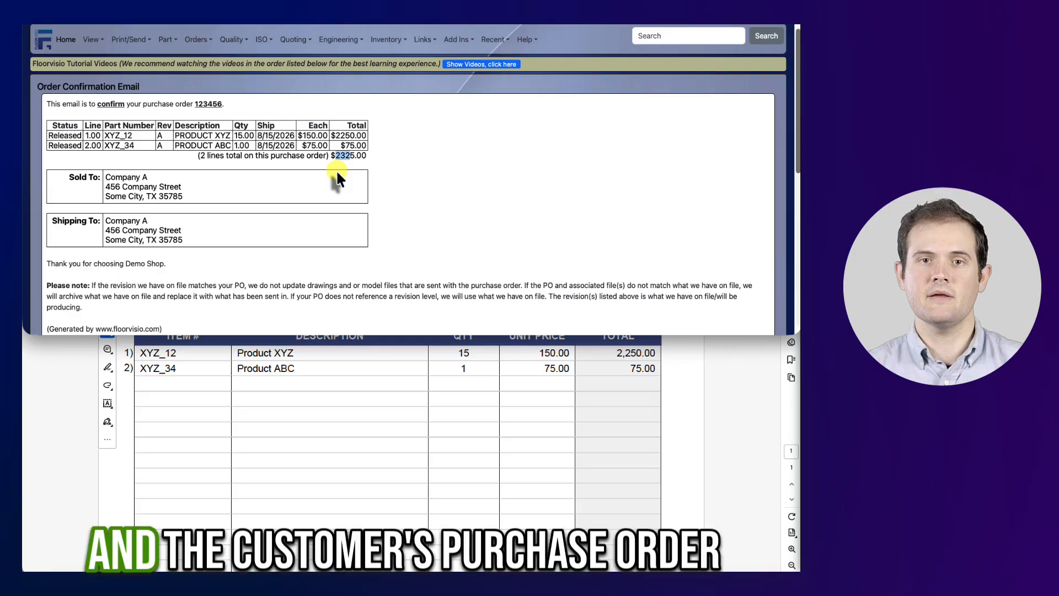
{"action": "left_click", "coordinate": [553, 388]}
{"action": "scroll", "coordinate": [574, 374], "scroll_direction": "down", "scroll_amount": 5}
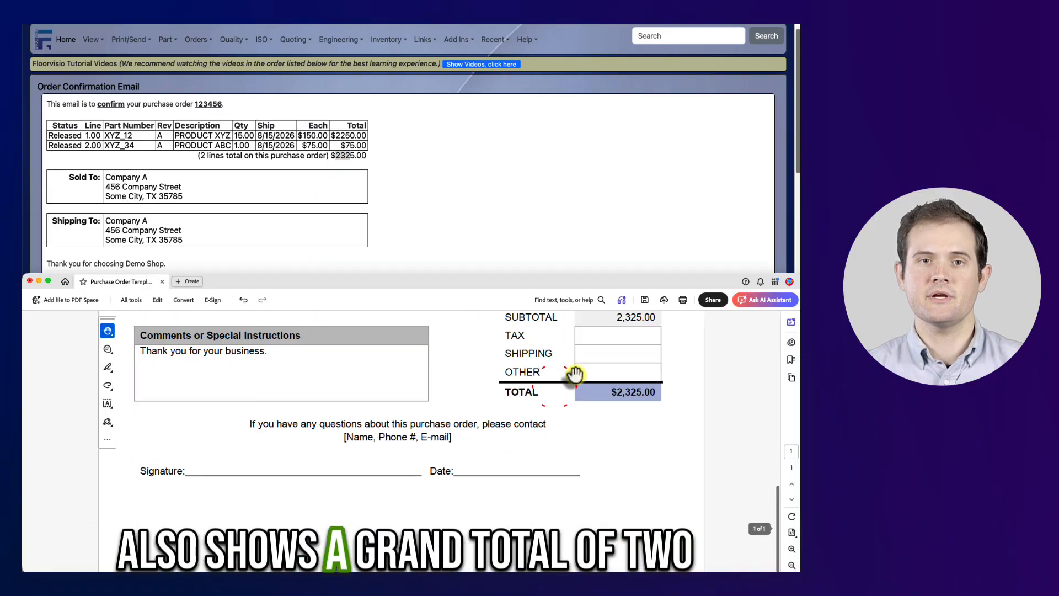
{"action": "scroll", "coordinate": [584, 394], "scroll_direction": "up", "scroll_amount": 1}
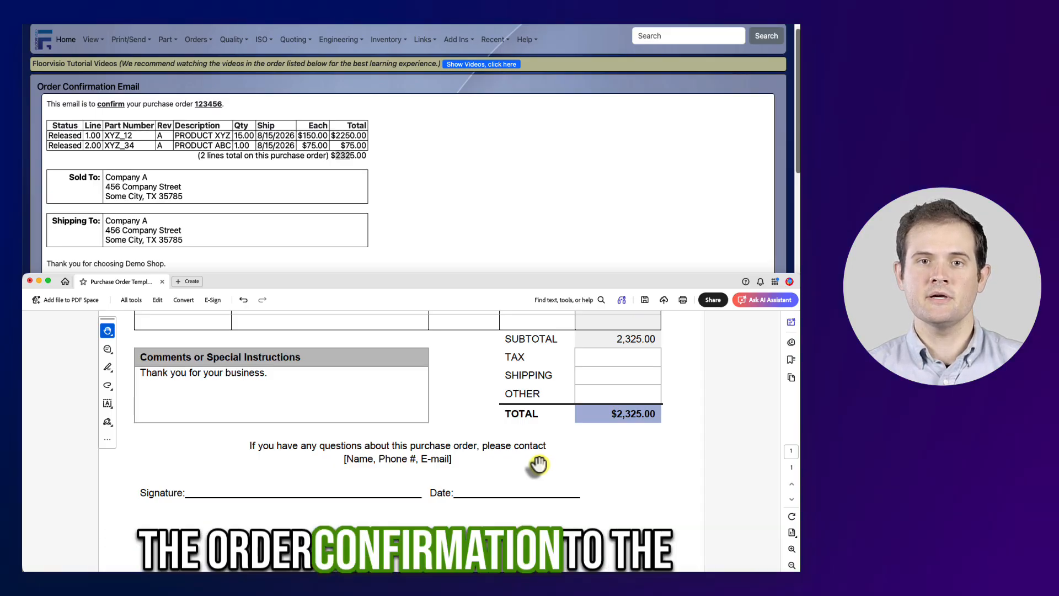
Send the order confirmation email and continue back to the order.
{"action": "scroll", "coordinate": [360, 419], "scroll_direction": "down", "scroll_amount": 1}
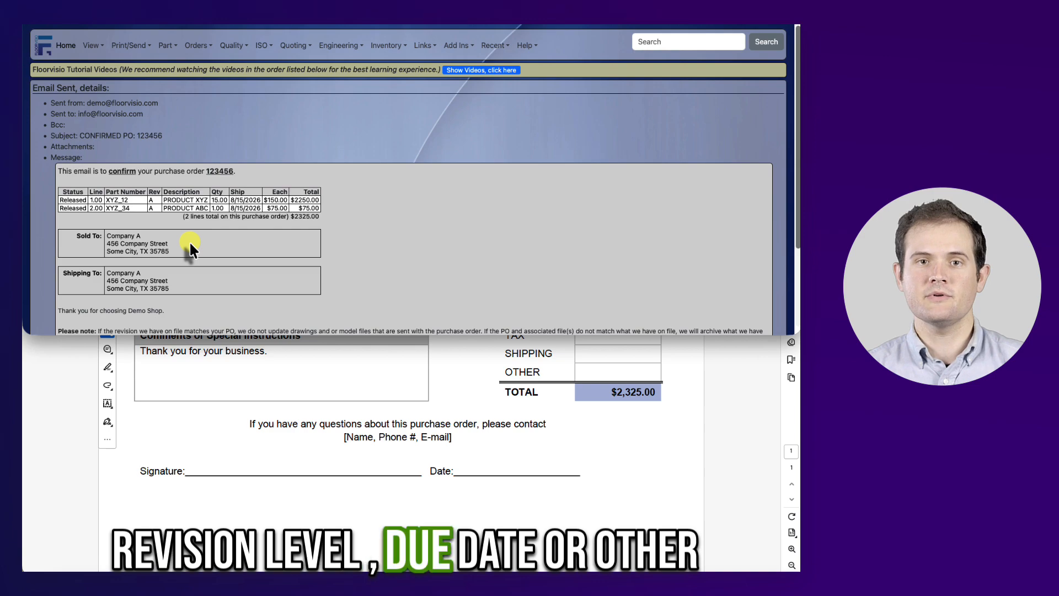
{"action": "scroll", "coordinate": [190, 241], "scroll_direction": "down", "scroll_amount": 3}
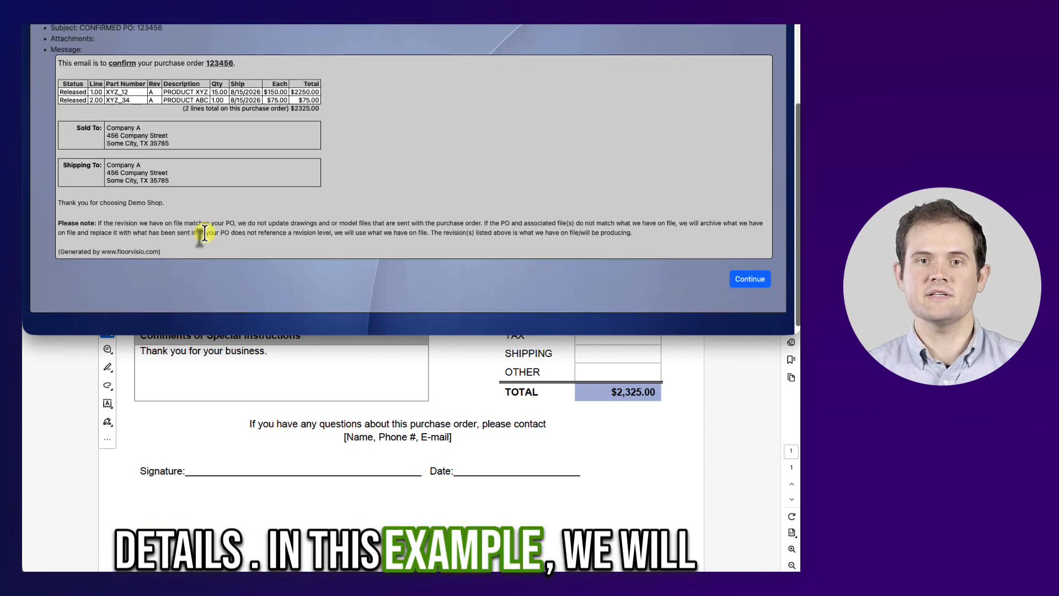
{"action": "left_click", "coordinate": [739, 280]}
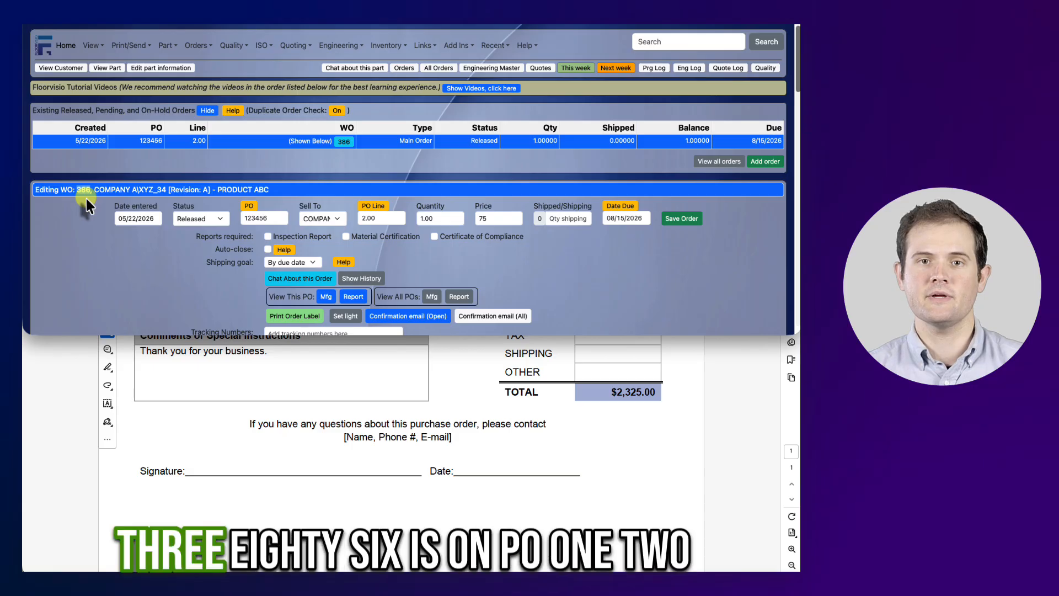
Compare line 2's PO number, customer, quantity and price against the customer's purchase order document.
{"action": "left_click", "coordinate": [251, 216]}
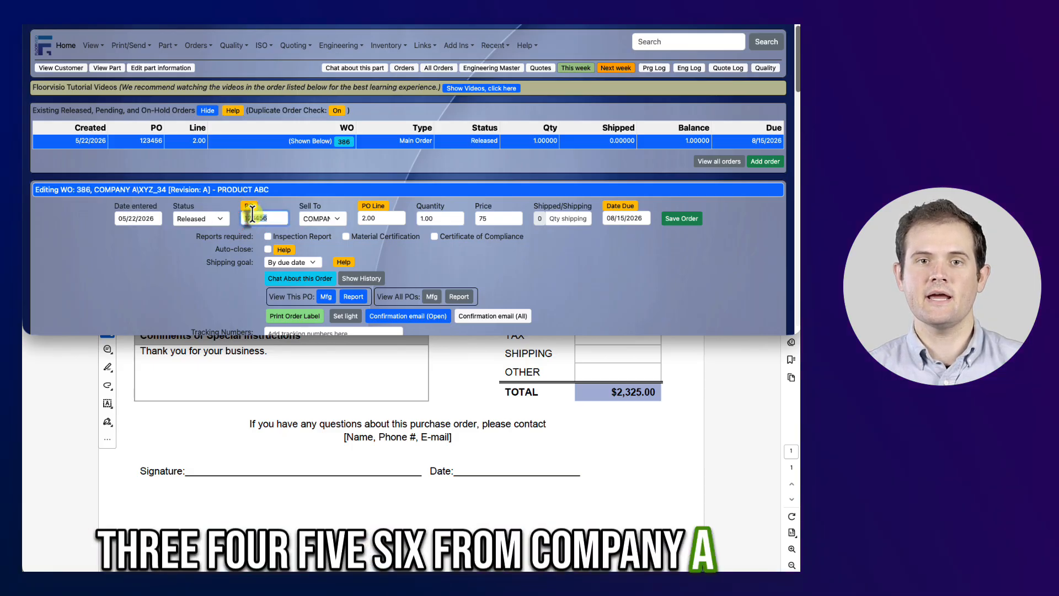
{"action": "left_click", "coordinate": [306, 220]}
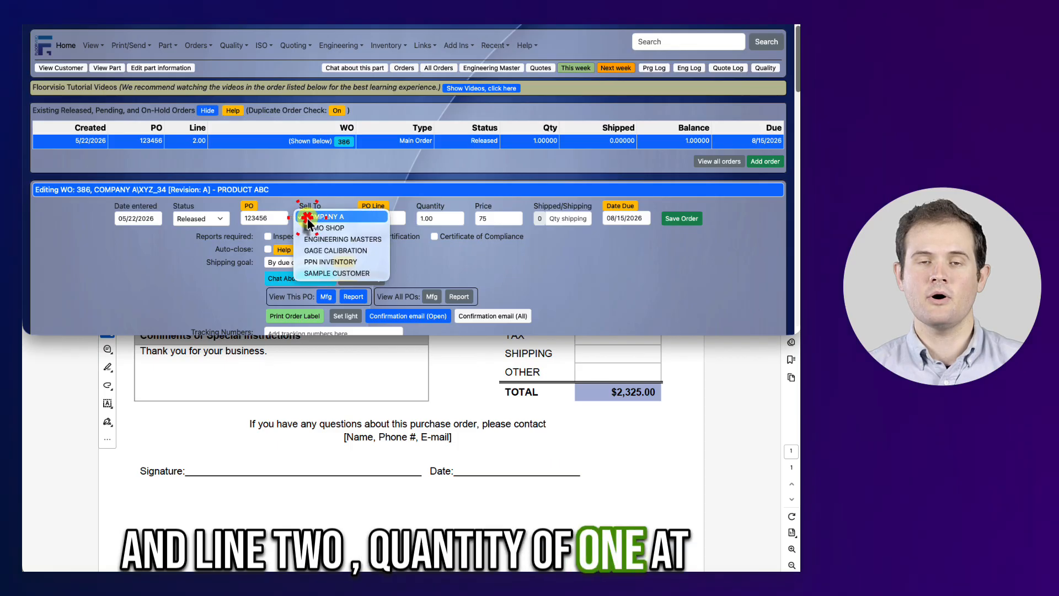
{"action": "left_click", "coordinate": [308, 221]}
{"action": "left_click", "coordinate": [482, 218]}
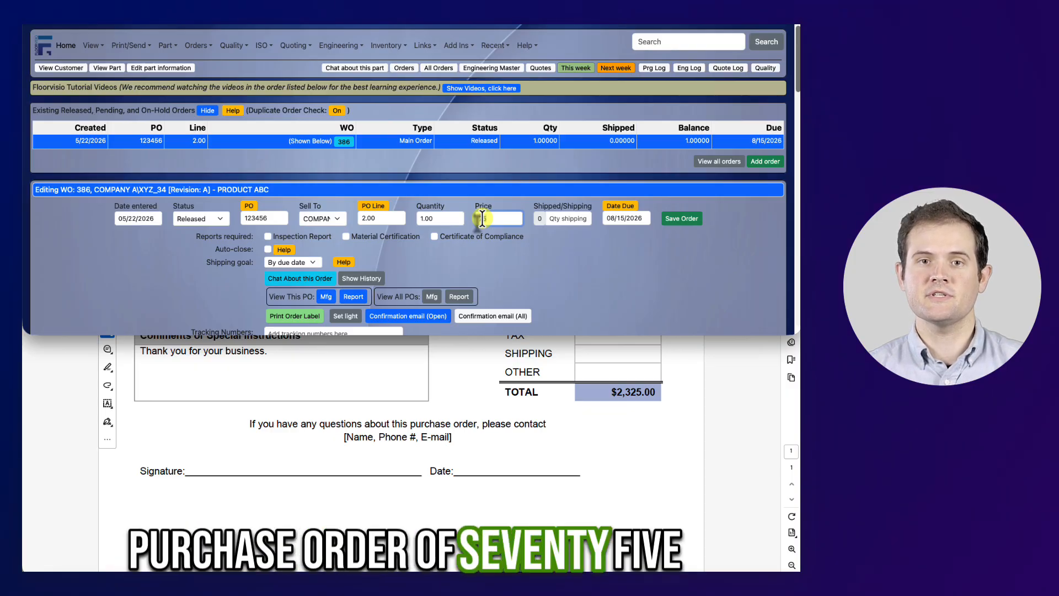
{"action": "left_click", "coordinate": [525, 476]}
{"action": "scroll", "coordinate": [556, 525], "scroll_direction": "up", "scroll_amount": 7}
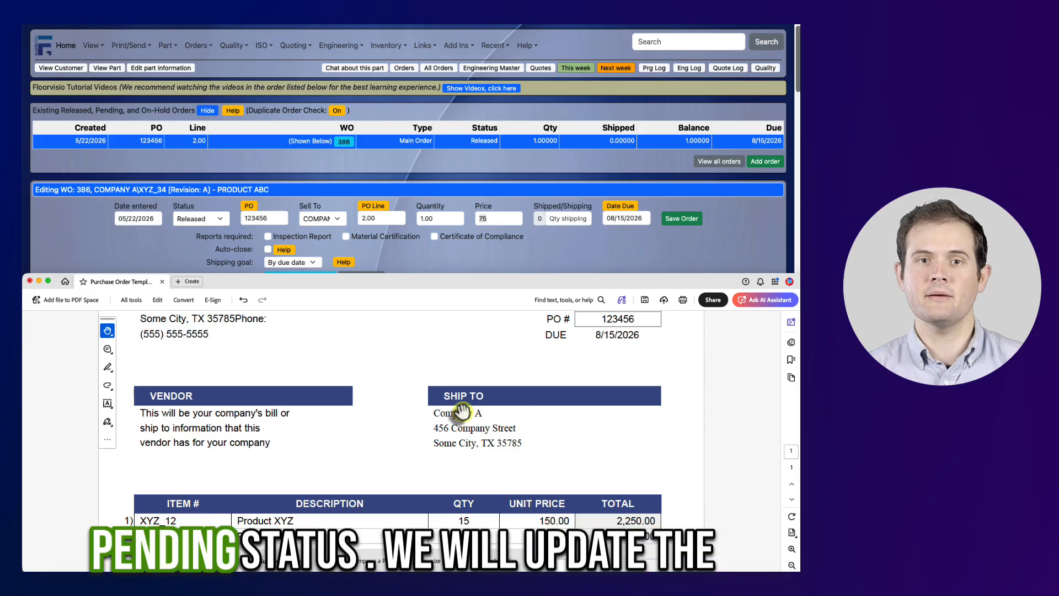
{"action": "left_click", "coordinate": [421, 264]}
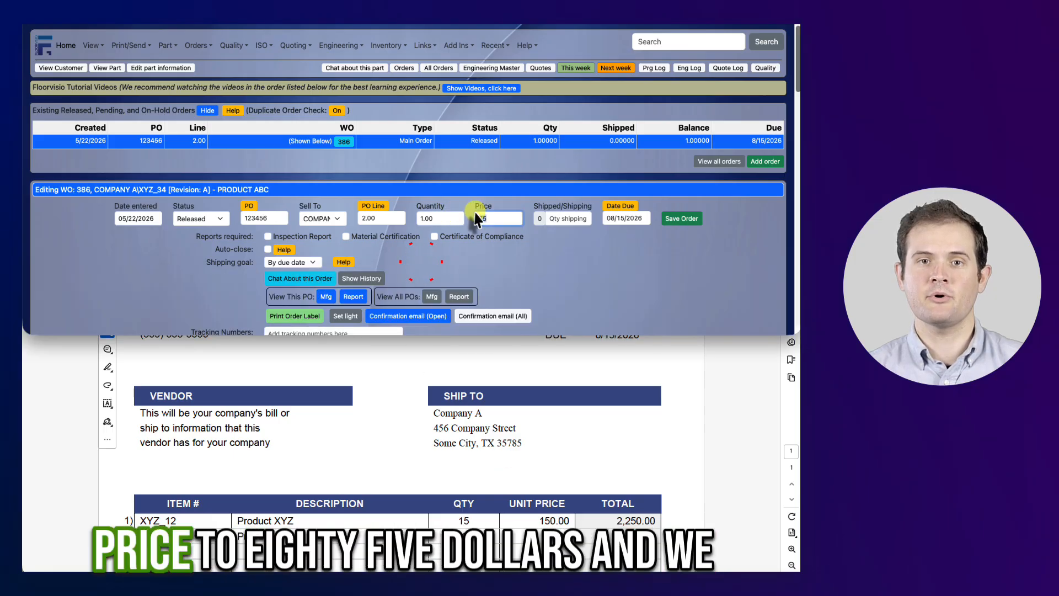
Set line 2's price to 85 and its status to Pending, then save the order.
{"action": "double_click", "coordinate": [493, 218]}
{"action": "type", "text": "85"}
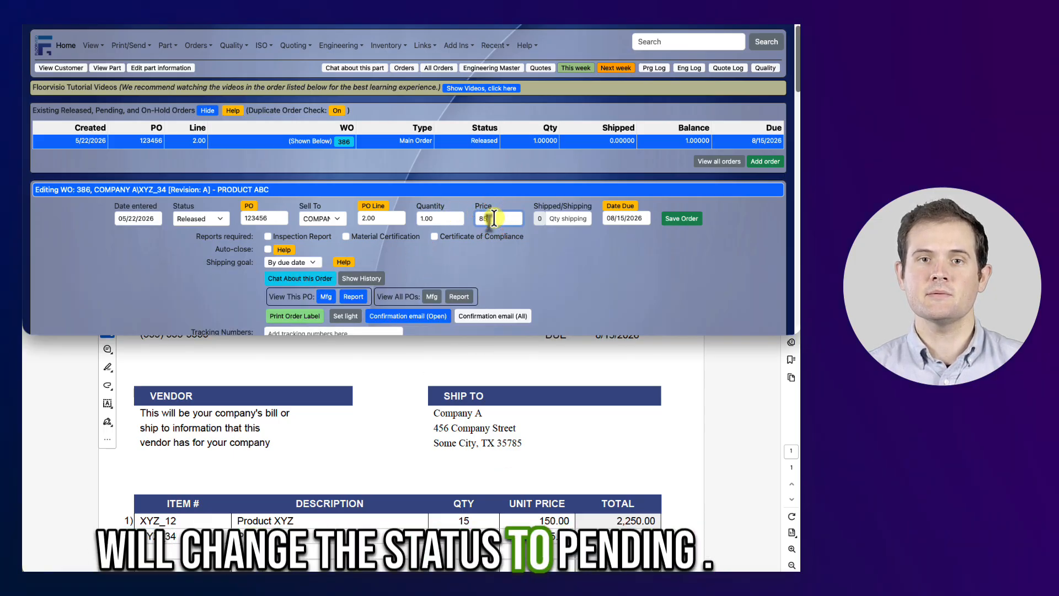
{"action": "left_click", "coordinate": [201, 218]}
{"action": "left_click", "coordinate": [198, 266]}
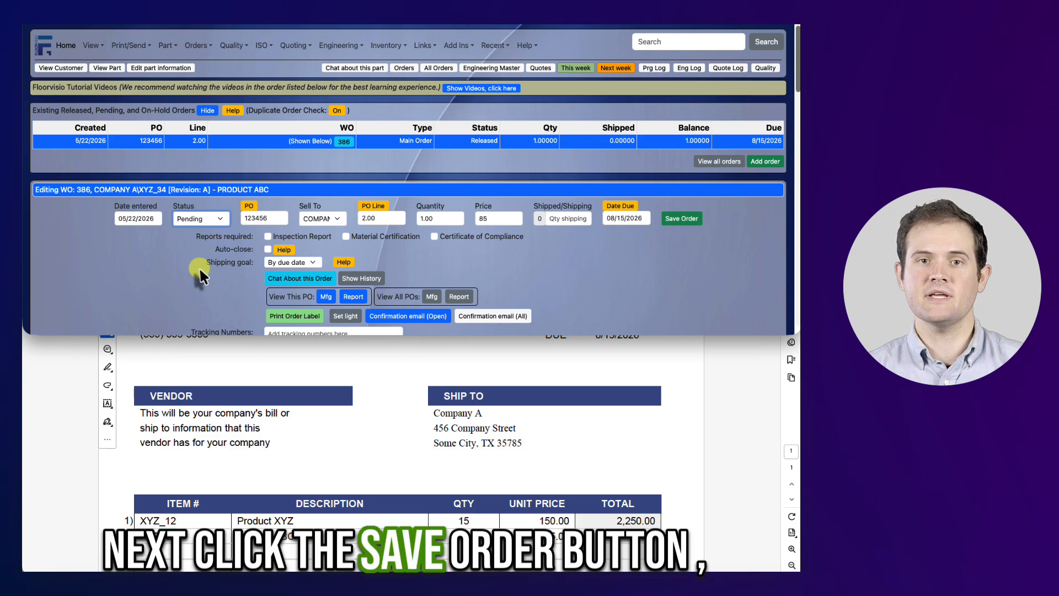
{"action": "left_click", "coordinate": [648, 239]}
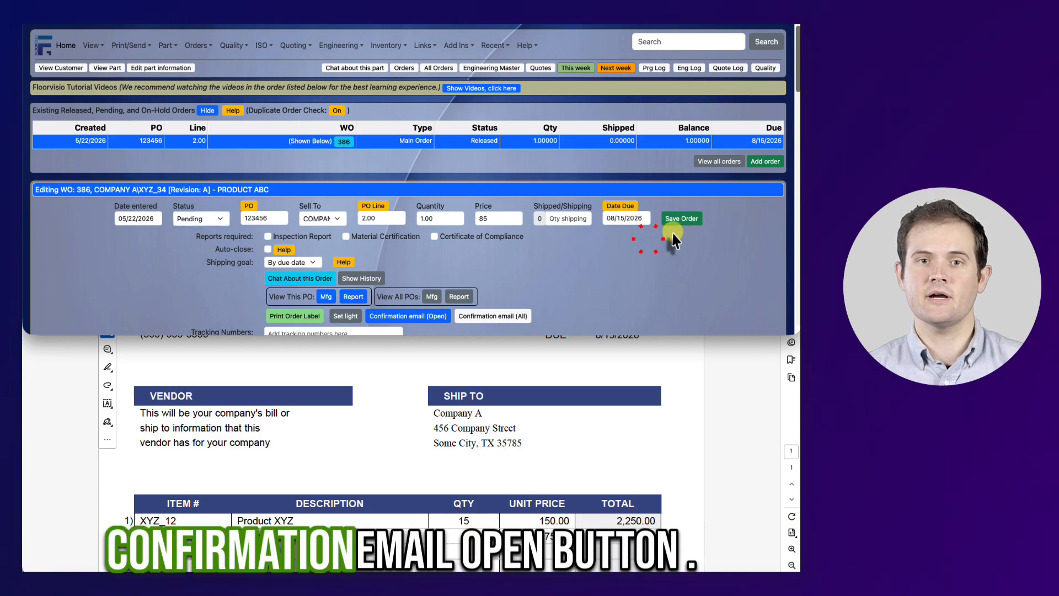
{"action": "left_click", "coordinate": [681, 218]}
Open the order confirmation email asking the customer to review PO 123456 and send it.
{"action": "left_click", "coordinate": [400, 290]}
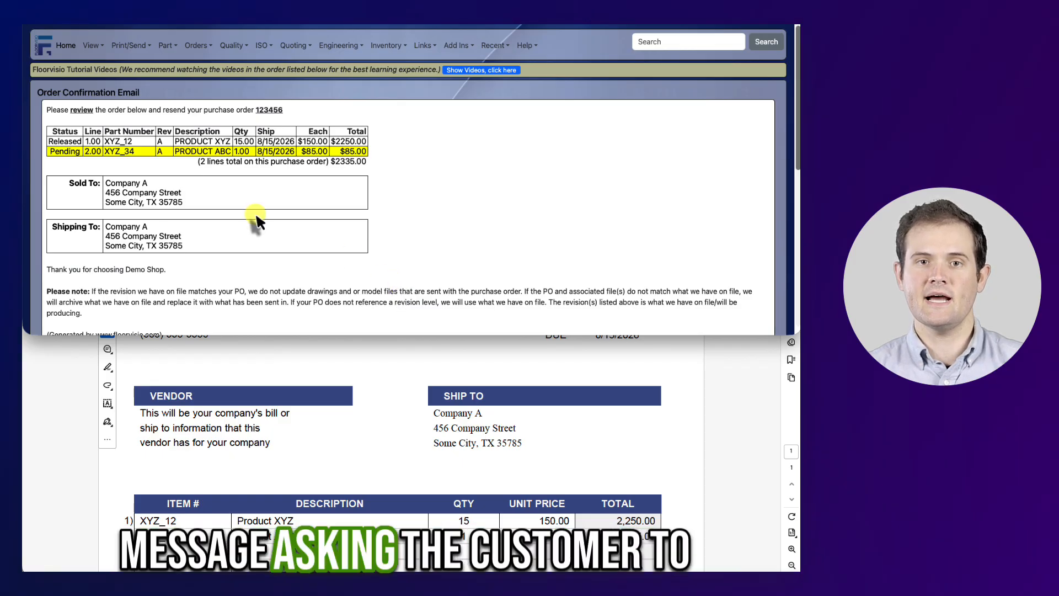
{"action": "left_click_drag", "start_coordinate": [46, 110], "coordinate": [275, 110]}
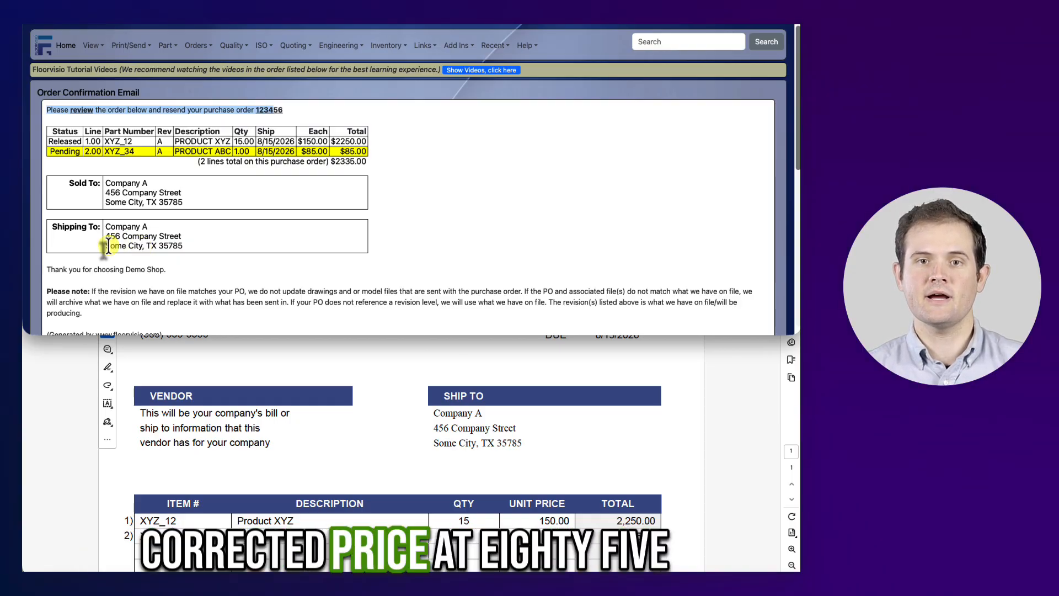
{"action": "scroll", "coordinate": [227, 194], "scroll_direction": "down", "scroll_amount": 6}
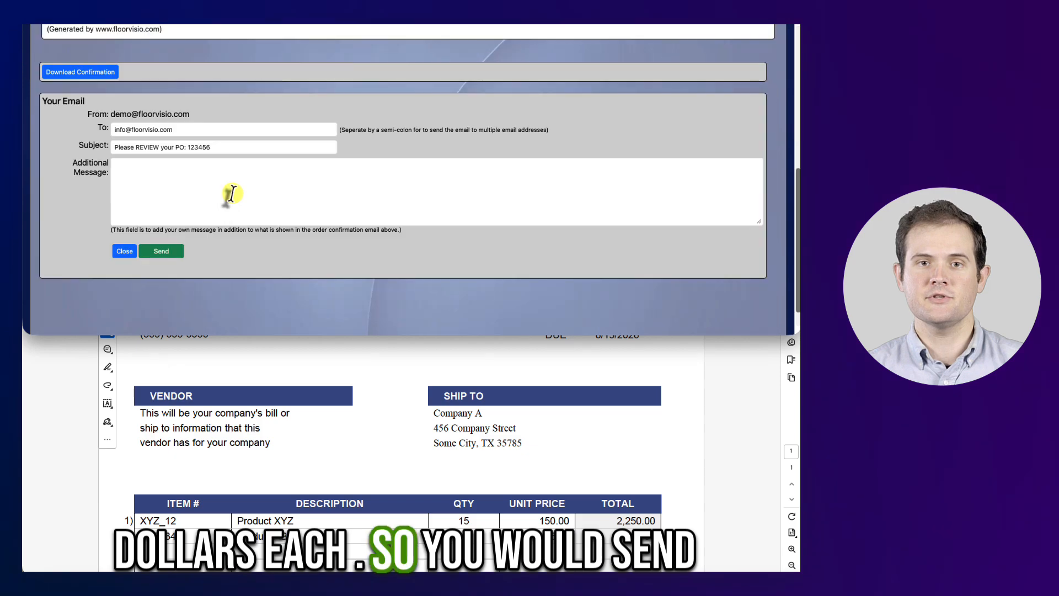
{"action": "left_click", "coordinate": [176, 252]}
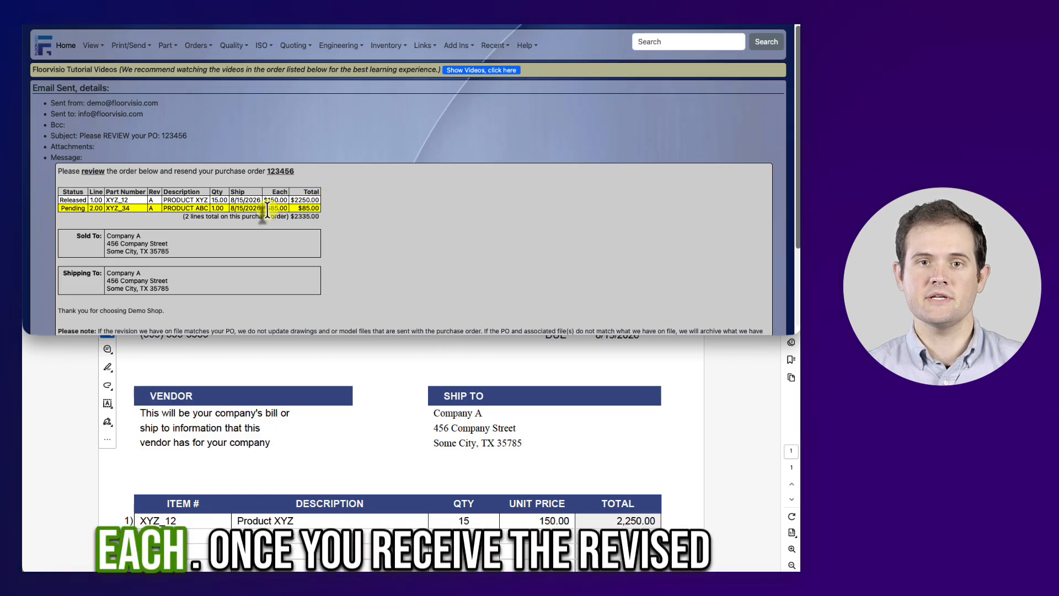
Return home and search for all orders on po:123456.
{"action": "left_click", "coordinate": [66, 45]}
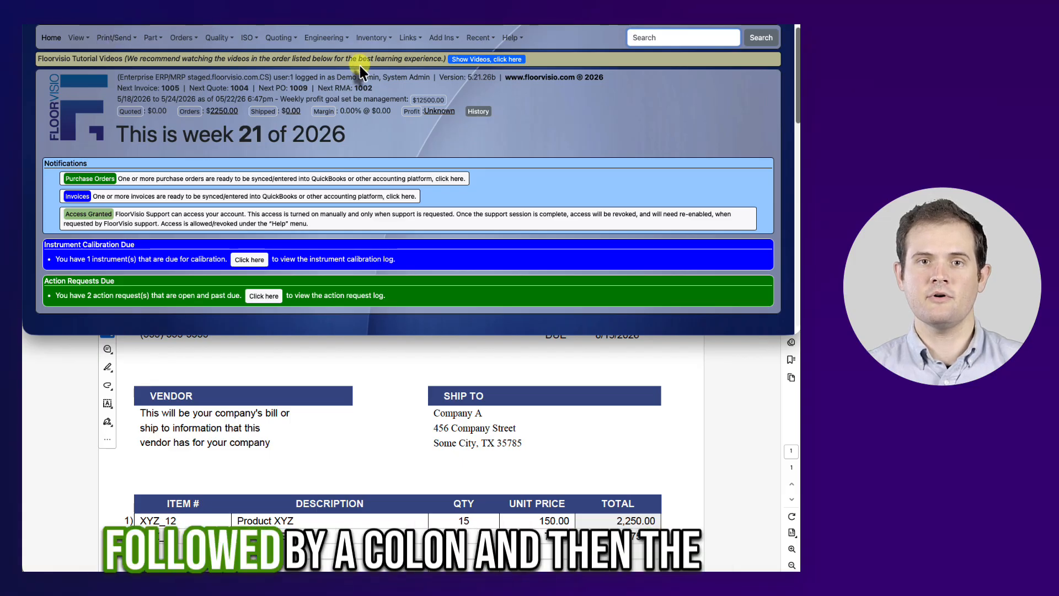
{"action": "type", "text": ":"}
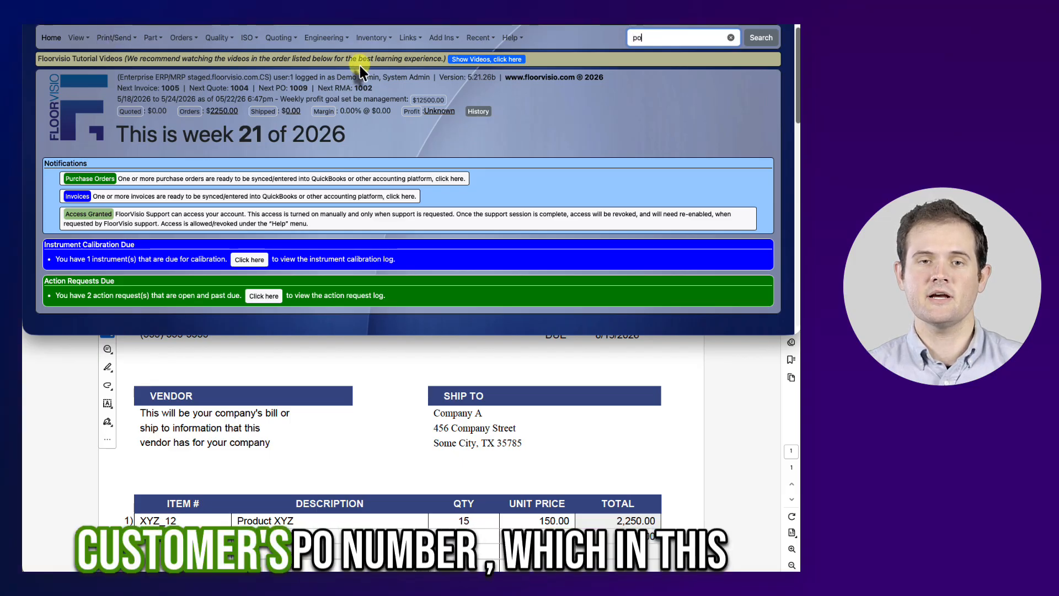
{"action": "type", "text": "1"}
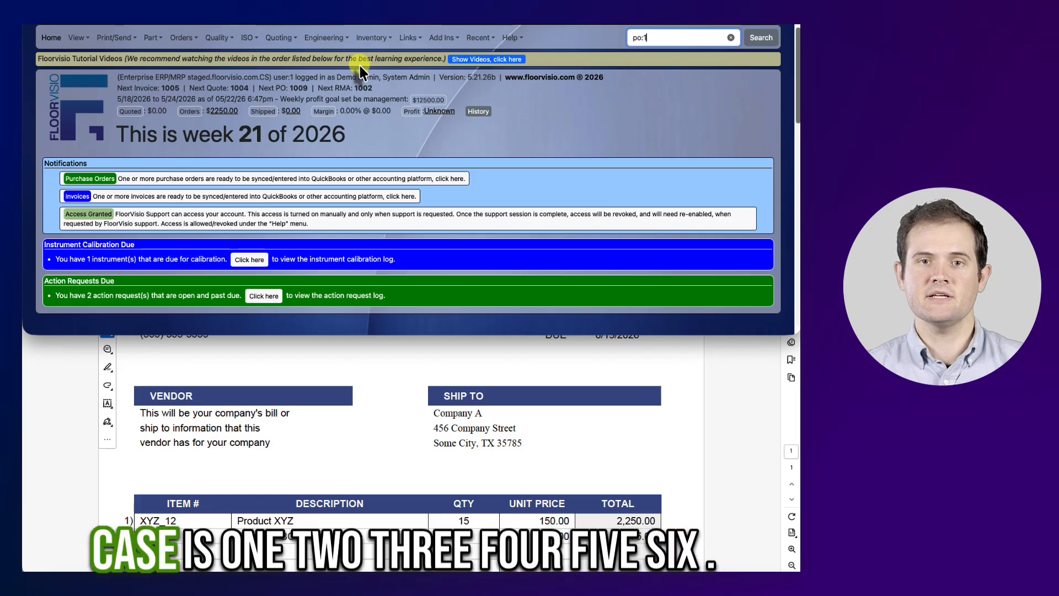
{"action": "type", "text": "23456"}
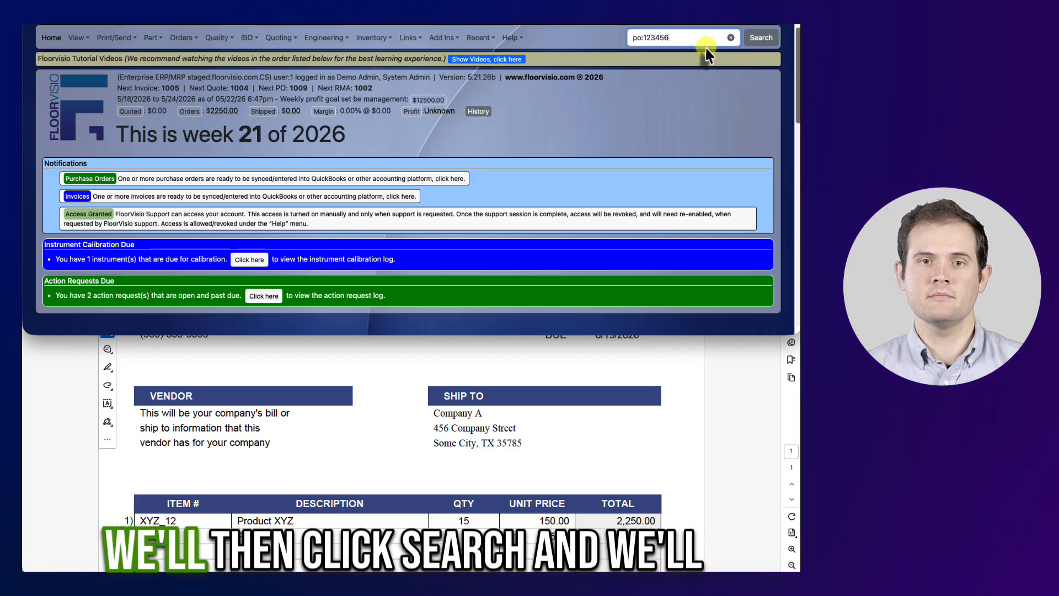
{"action": "left_click", "coordinate": [751, 43]}
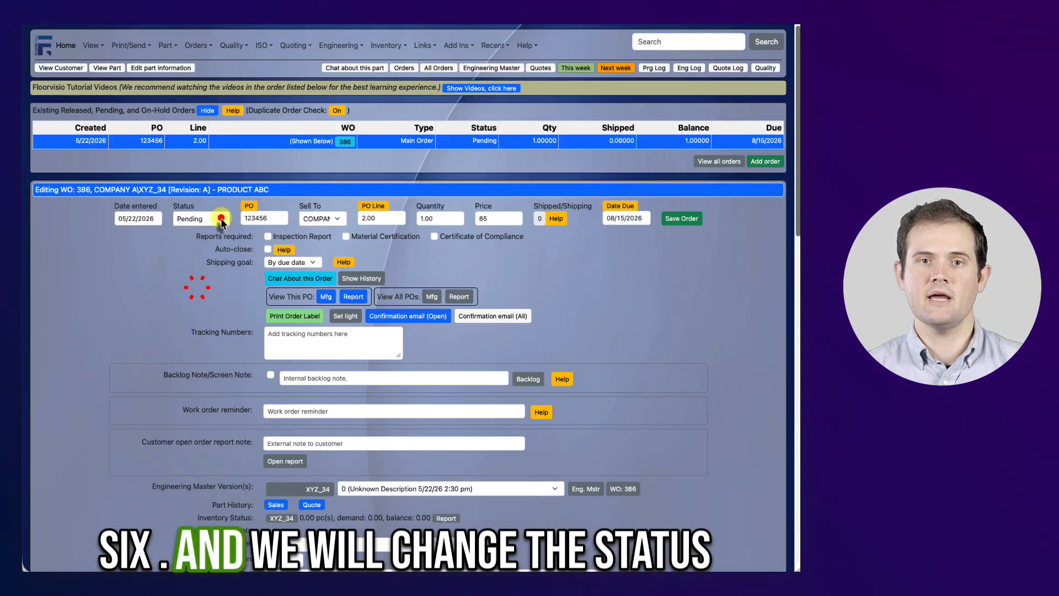
Open line 2's work order, change its status to Released, and save the order.
{"action": "left_click", "coordinate": [215, 218]}
{"action": "left_click", "coordinate": [214, 172]}
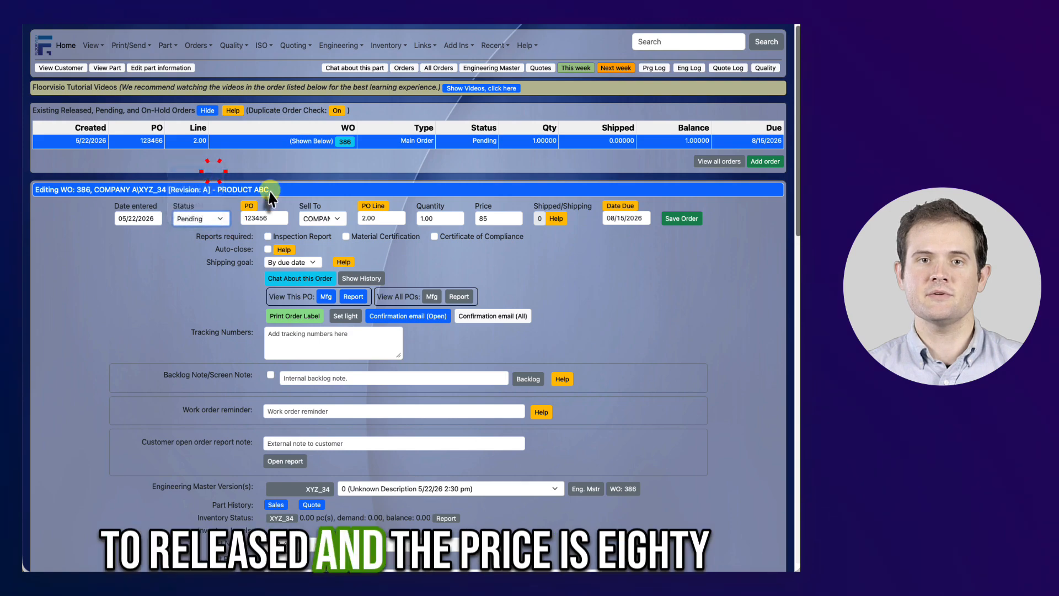
{"action": "left_click", "coordinate": [493, 219]}
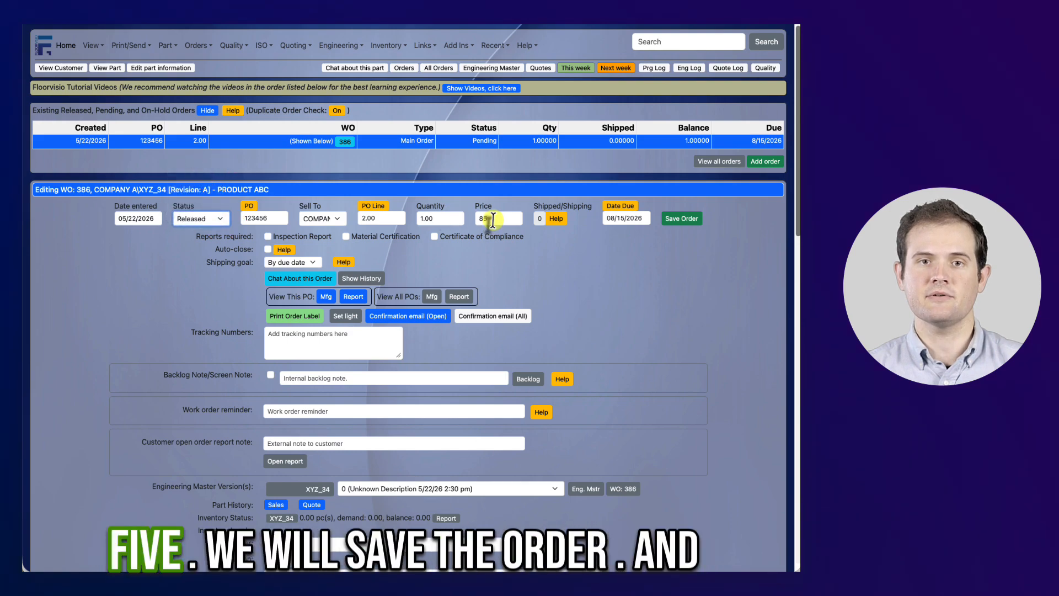
{"action": "left_click", "coordinate": [662, 223]}
Open the order confirmation email and review its confirmation line, line prices and grand total.
{"action": "left_click", "coordinate": [440, 309]}
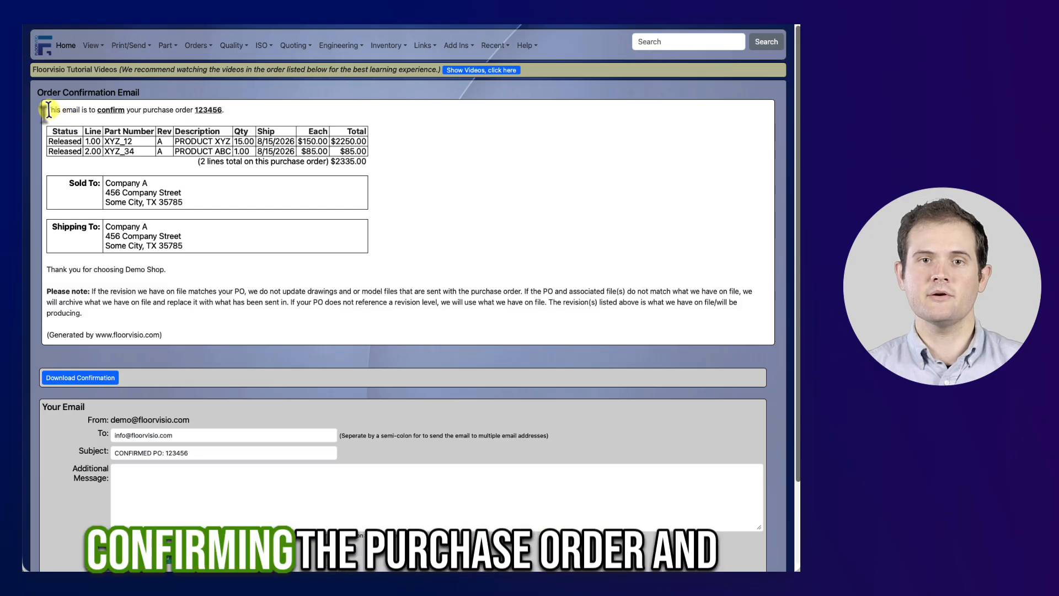
{"action": "left_click_drag", "start_coordinate": [118, 117], "coordinate": [224, 115]}
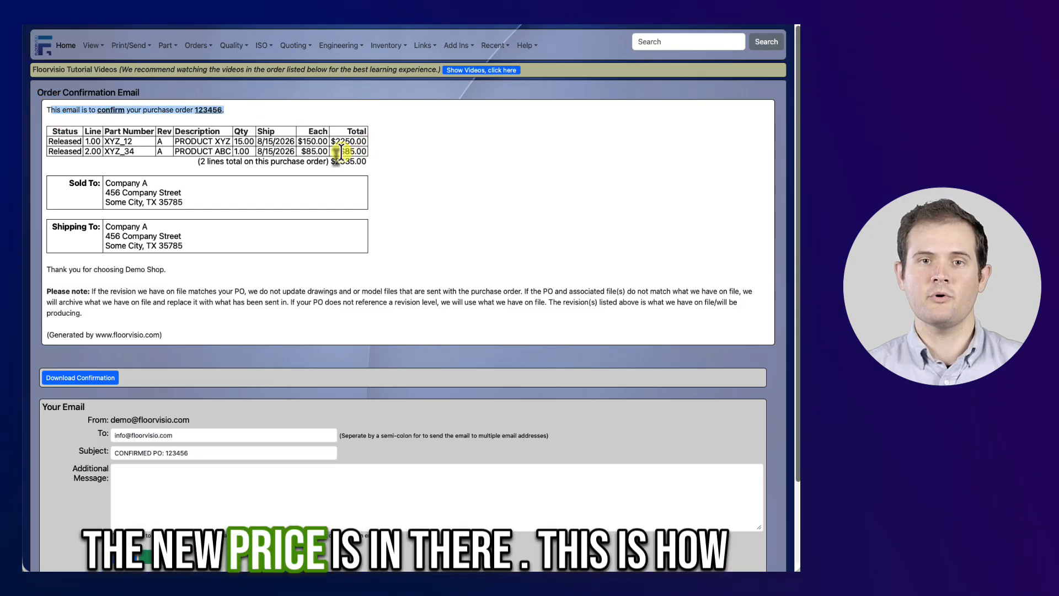
{"action": "left_click", "coordinate": [342, 151]}
{"action": "left_click_drag", "start_coordinate": [342, 152], "coordinate": [365, 157]}
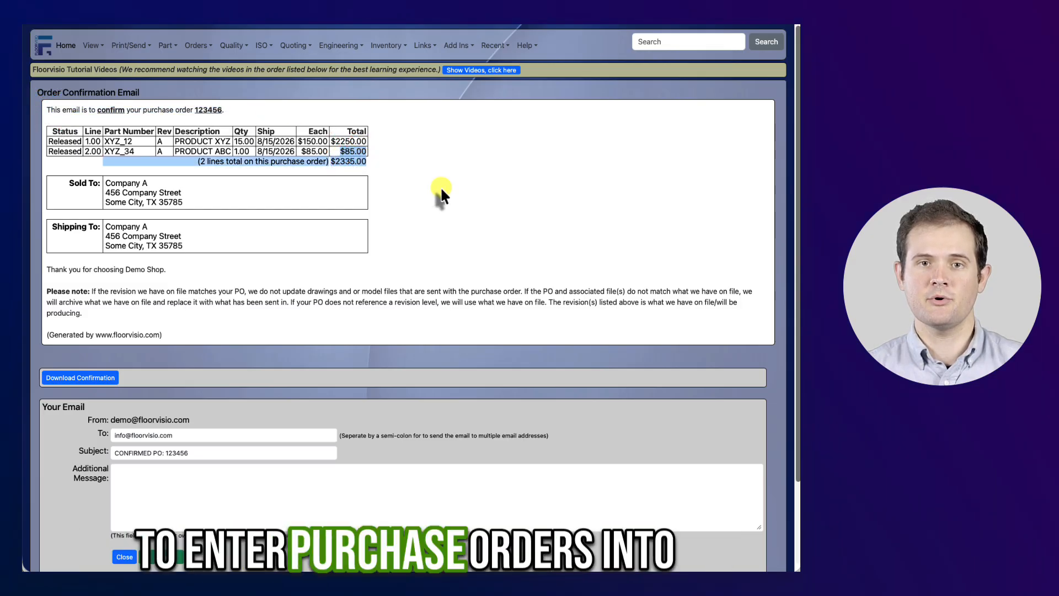